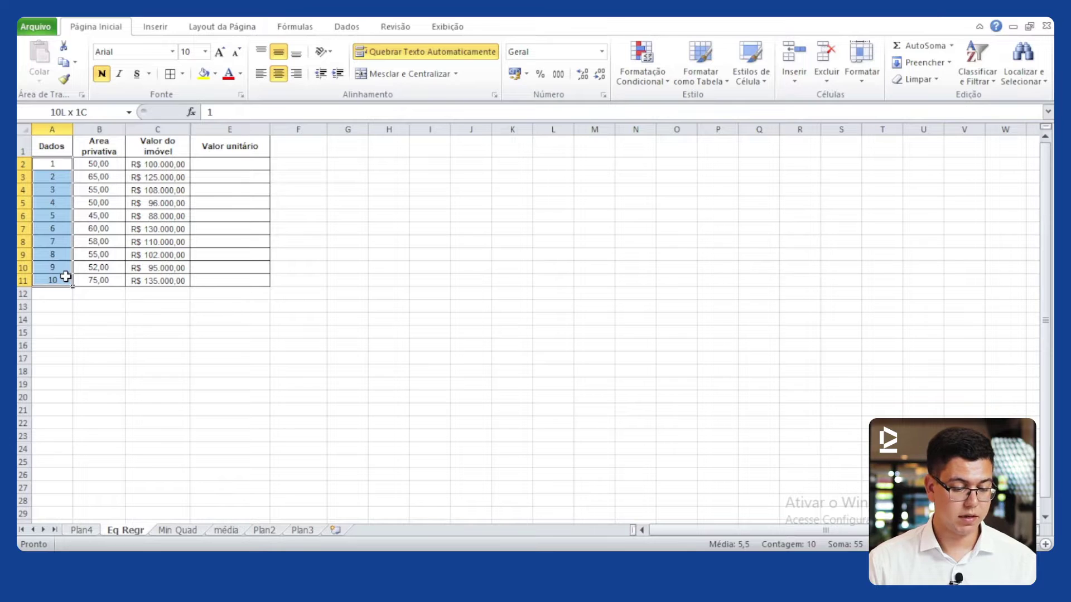
Step: Calculate the unit values in E2:E11 by dividing each property value in column C by its private area in column B
{"action": "left_click_drag", "start_coordinate": [132, 165], "coordinate": [143, 277]}
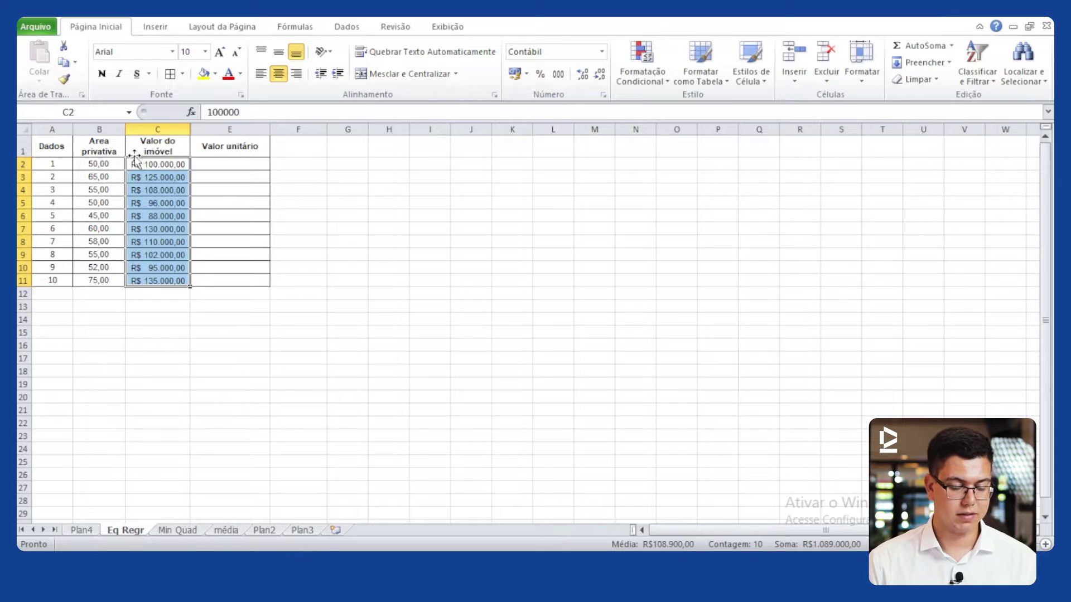
{"action": "left_click_drag", "start_coordinate": [106, 163], "coordinate": [98, 280]}
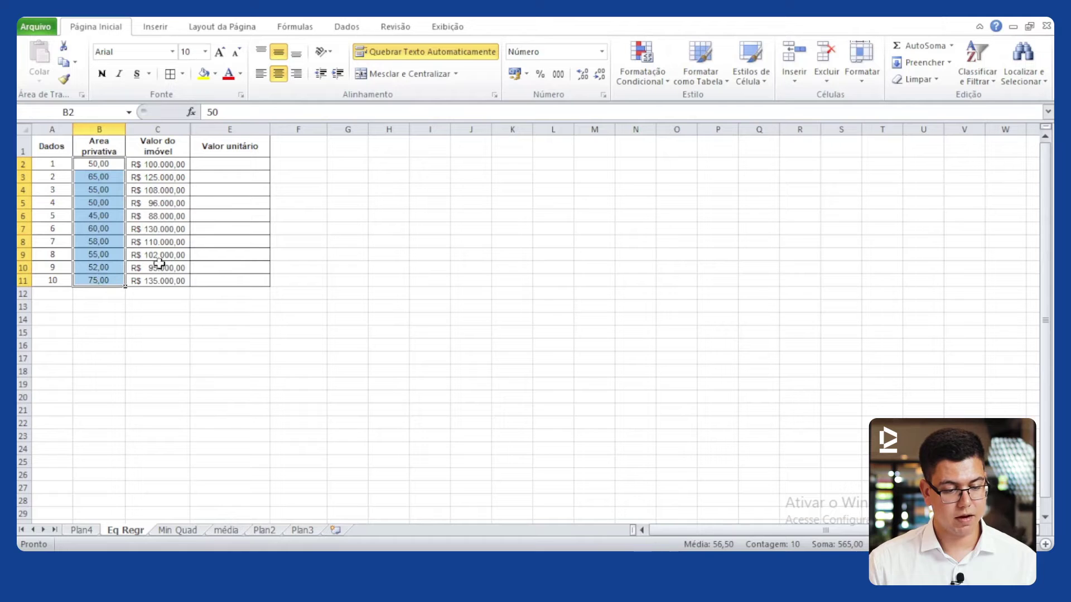
{"action": "left_click", "coordinate": [226, 165]}
{"action": "type", "text": "="}
{"action": "left_click", "coordinate": [156, 165]}
{"action": "type", "text": "/"}
{"action": "left_click", "coordinate": [100, 164]}
{"action": "key", "text": "Return"}
{"action": "left_click", "coordinate": [148, 165]}
{"action": "left_click", "coordinate": [268, 165]}
{"action": "left_click_drag", "start_coordinate": [272, 174], "coordinate": [248, 285]}
Step: Copy the E1 header across to F1 and rename it Média
{"action": "left_click", "coordinate": [259, 142]}
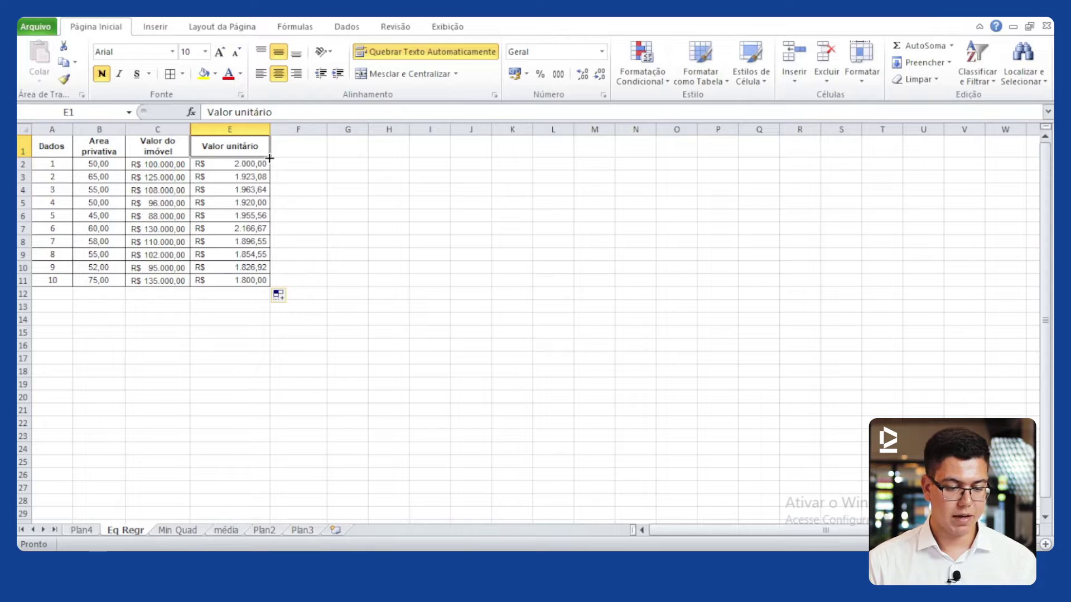
{"action": "left_click_drag", "start_coordinate": [269, 159], "coordinate": [313, 154]}
{"action": "double_click", "coordinate": [319, 152]}
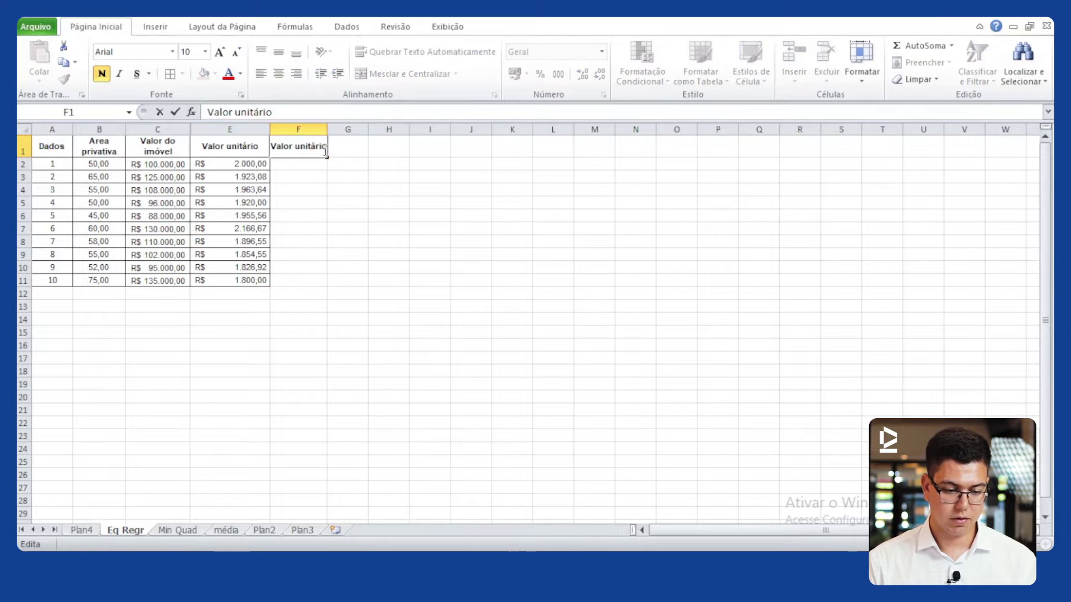
{"action": "left_click_drag", "start_coordinate": [328, 146], "coordinate": [259, 148]}
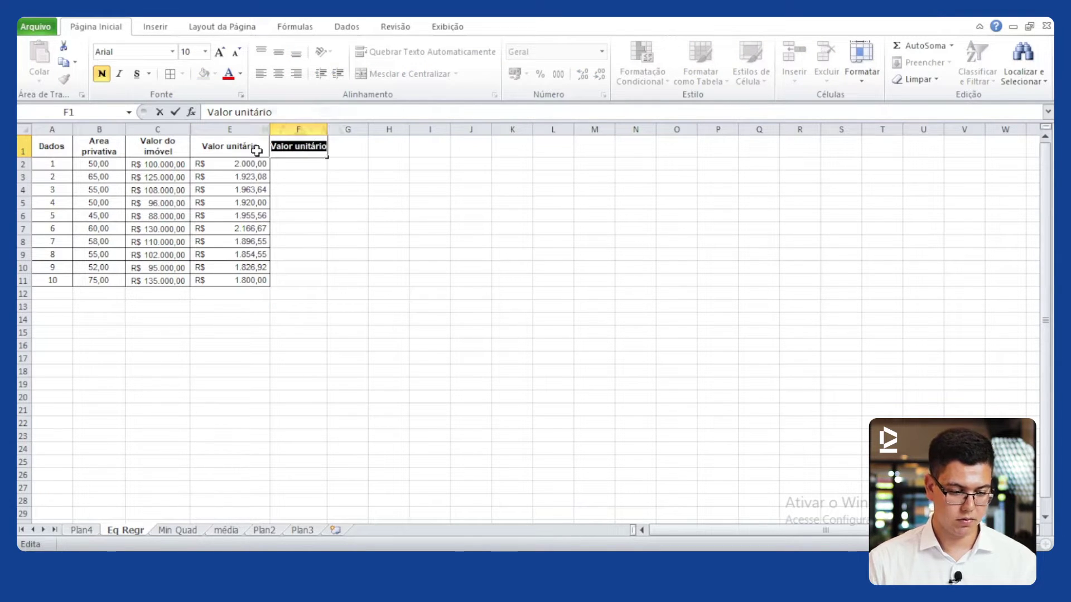
{"action": "type", "text": "Me"}
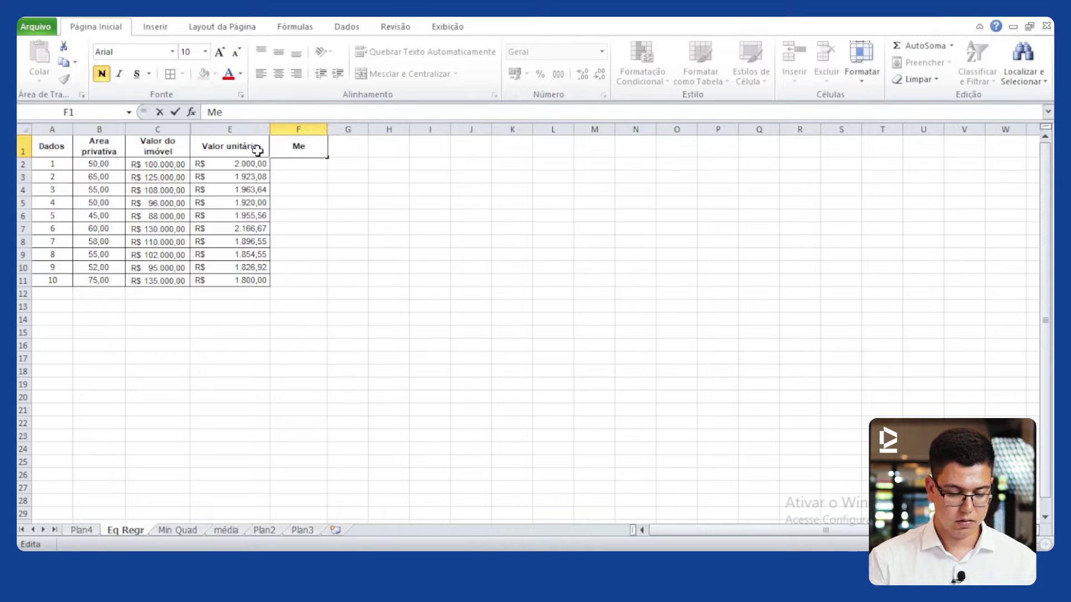
{"action": "key", "text": "Return"}
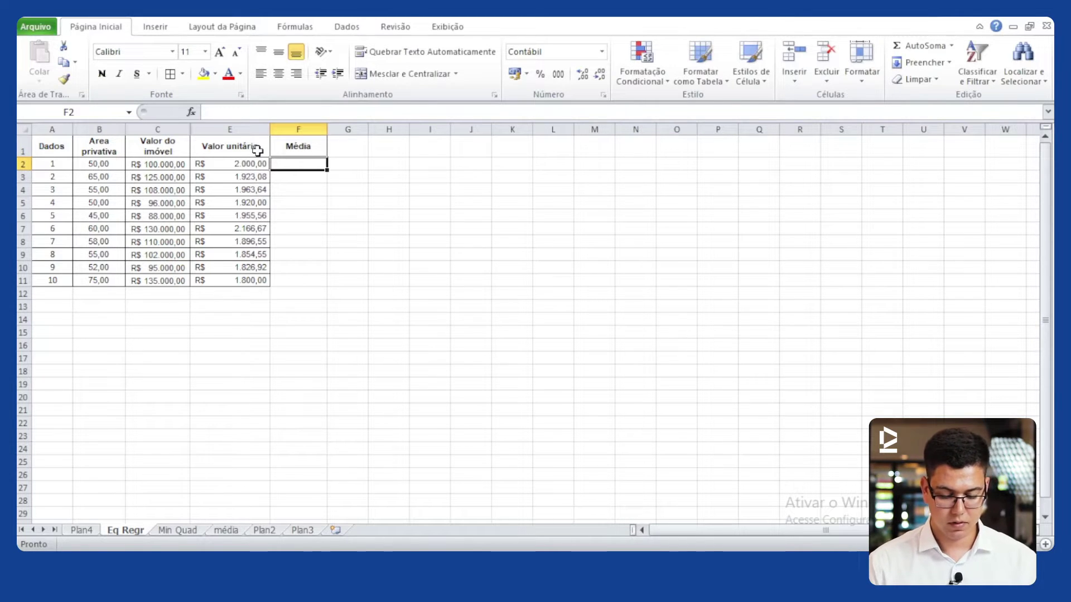
Step: Enter the formula =media(E2:E11) in F2 to average the unit values
{"action": "type", "text": "=media"}
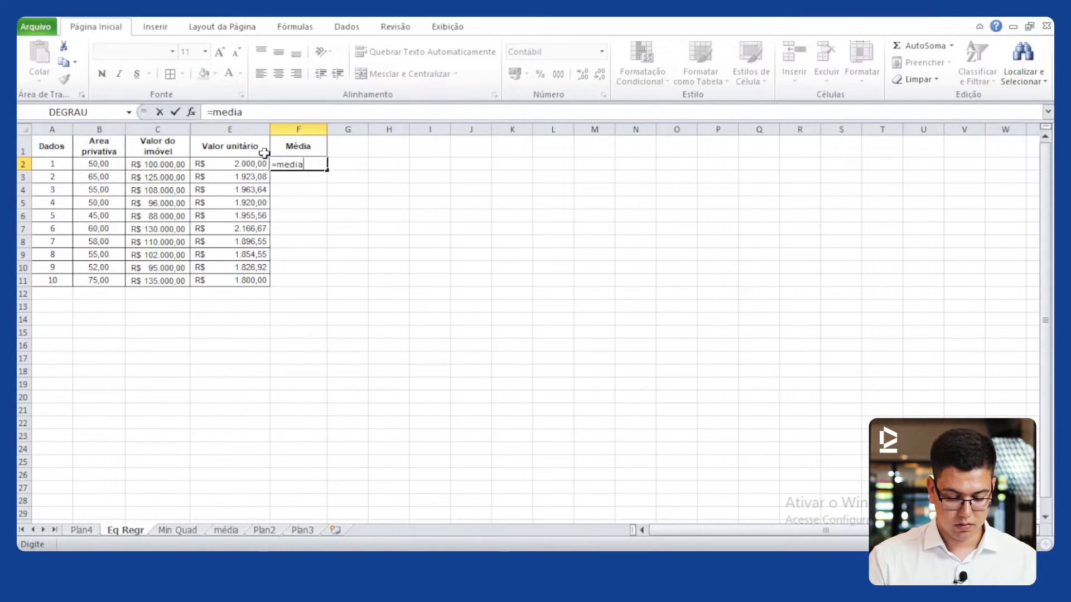
{"action": "left_click_drag", "start_coordinate": [252, 164], "coordinate": [256, 279]}
{"action": "type", "text": ")"}
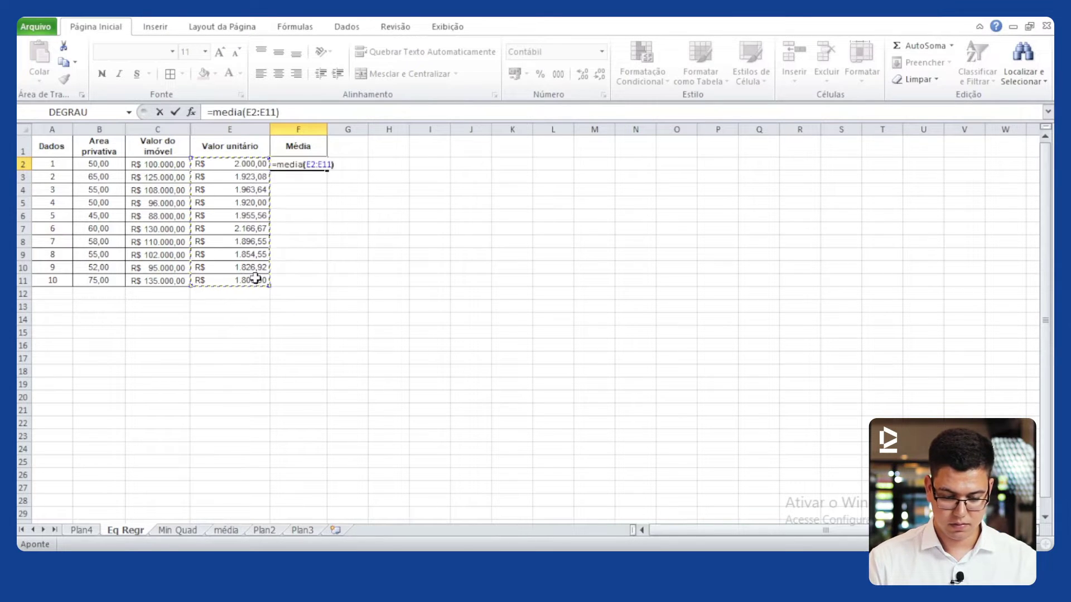
{"action": "key", "text": "Return"}
Step: Repeat the average down F3:F11 by entering =F2 in F3 and filling it down, then check the filled cells
{"action": "type", "text": "="}
{"action": "key", "text": "Up"}
{"action": "key", "text": "ctrl+Return"}
{"action": "left_click_drag", "start_coordinate": [329, 187], "coordinate": [315, 281]}
{"action": "left_click", "coordinate": [315, 280]}
{"action": "left_click", "coordinate": [313, 226]}
{"action": "left_click", "coordinate": [313, 190]}
{"action": "left_click", "coordinate": [313, 177]}
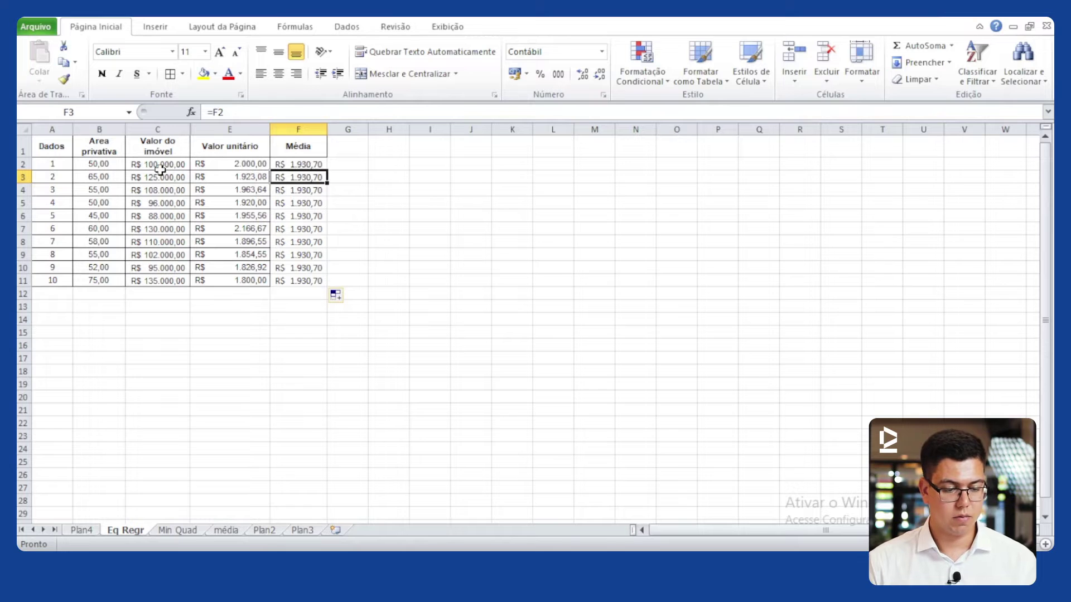
Step: Insert a markers-only scatter chart of Area privativa against Valor unitário and place it beside the table near row 1
{"action": "left_click_drag", "start_coordinate": [110, 158], "coordinate": [116, 274]}
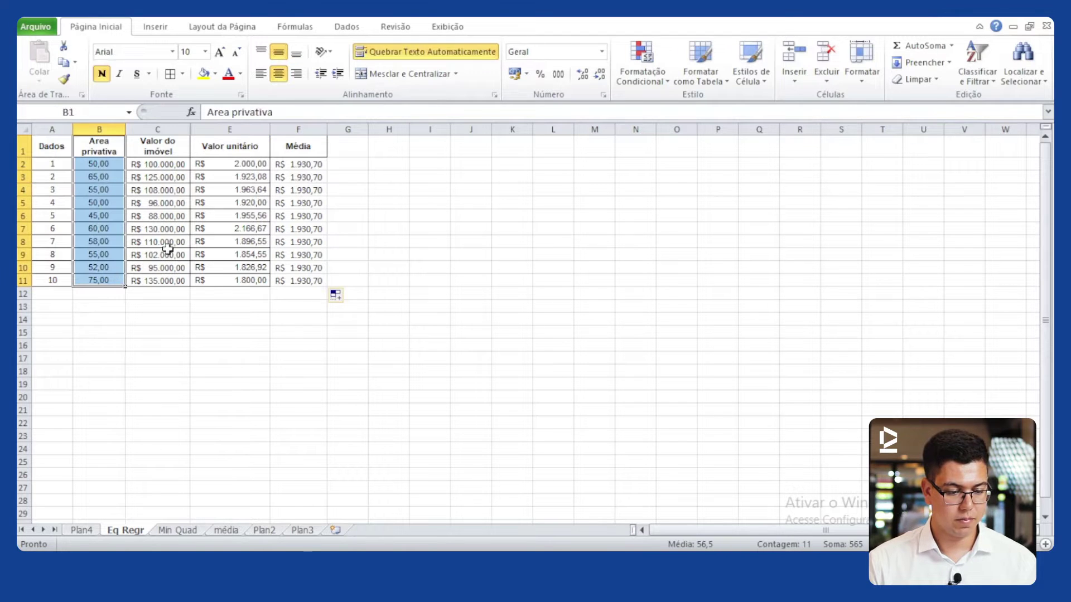
{"action": "left_click_drag", "start_coordinate": [240, 150], "coordinate": [238, 280]}
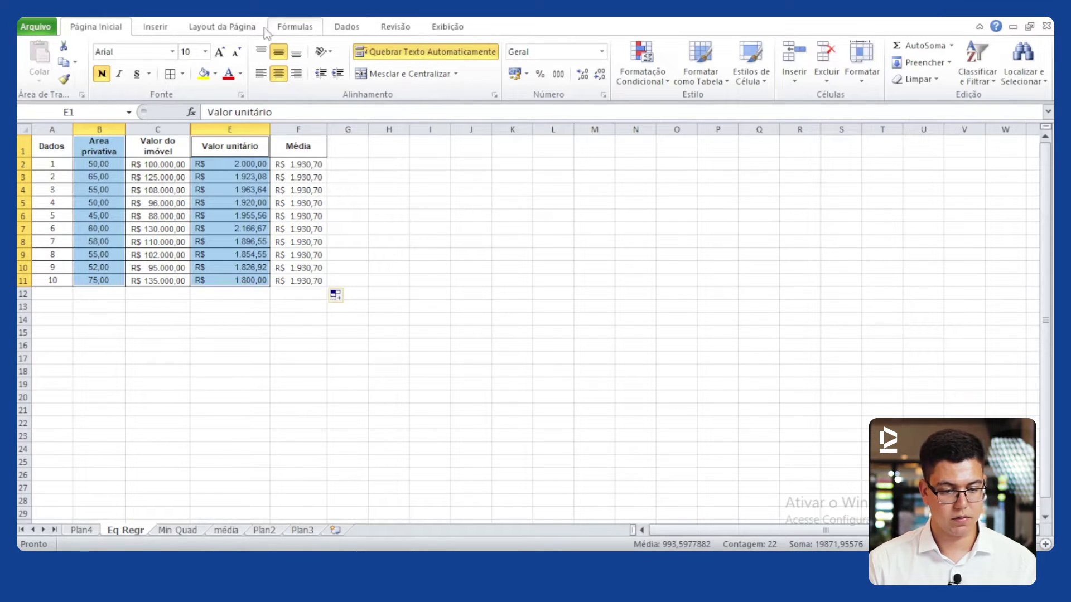
{"action": "left_click", "coordinate": [155, 27]}
{"action": "left_click", "coordinate": [480, 76]}
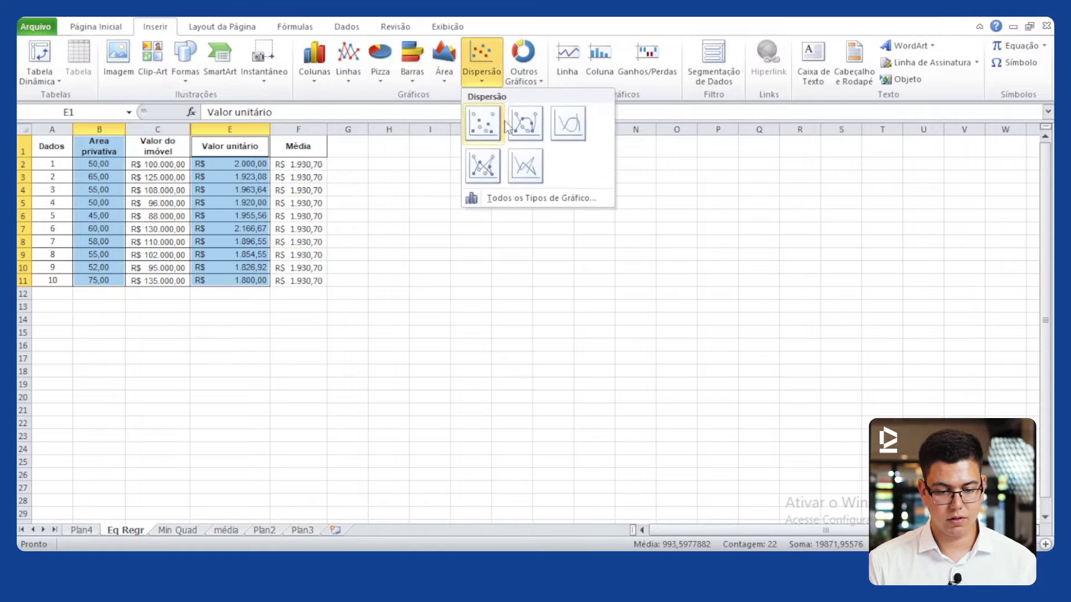
{"action": "left_click", "coordinate": [505, 123]}
{"action": "left_click_drag", "start_coordinate": [511, 238], "coordinate": [479, 148]}
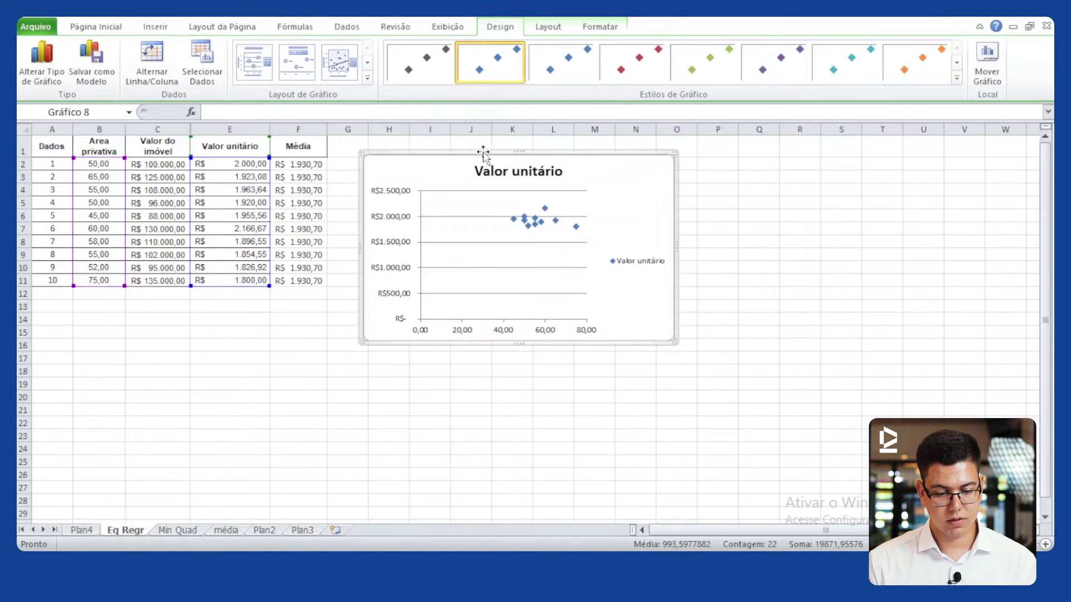
Step: Set the fixed minimum of the chart's vertical axis to 1800
{"action": "right_click", "coordinate": [390, 293]}
{"action": "left_click", "coordinate": [468, 446]}
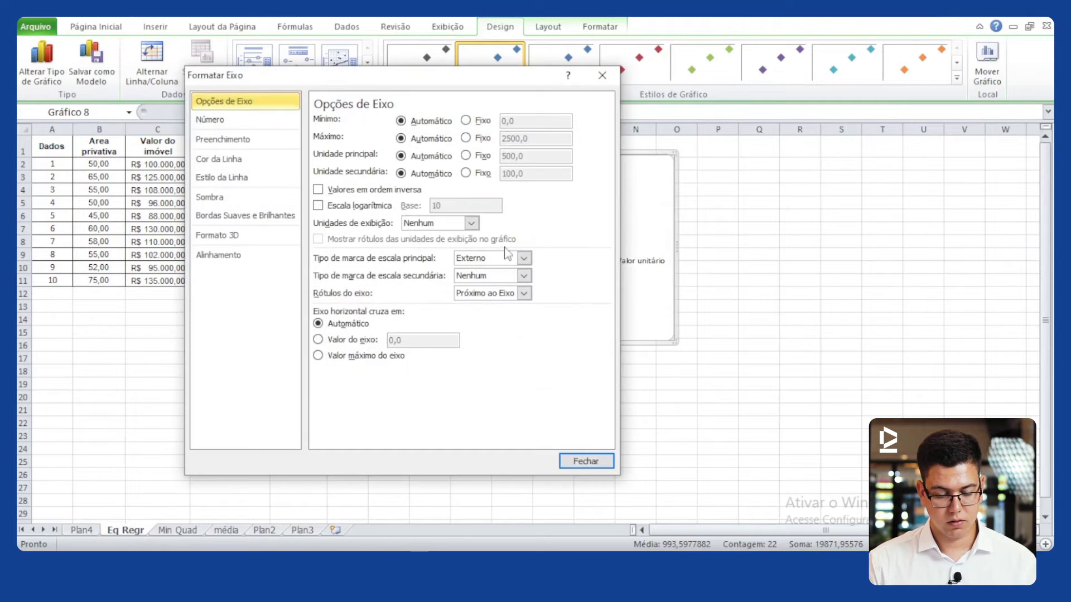
{"action": "left_click", "coordinate": [488, 124]}
{"action": "type", "text": "1800"}
{"action": "left_click", "coordinate": [585, 461]}
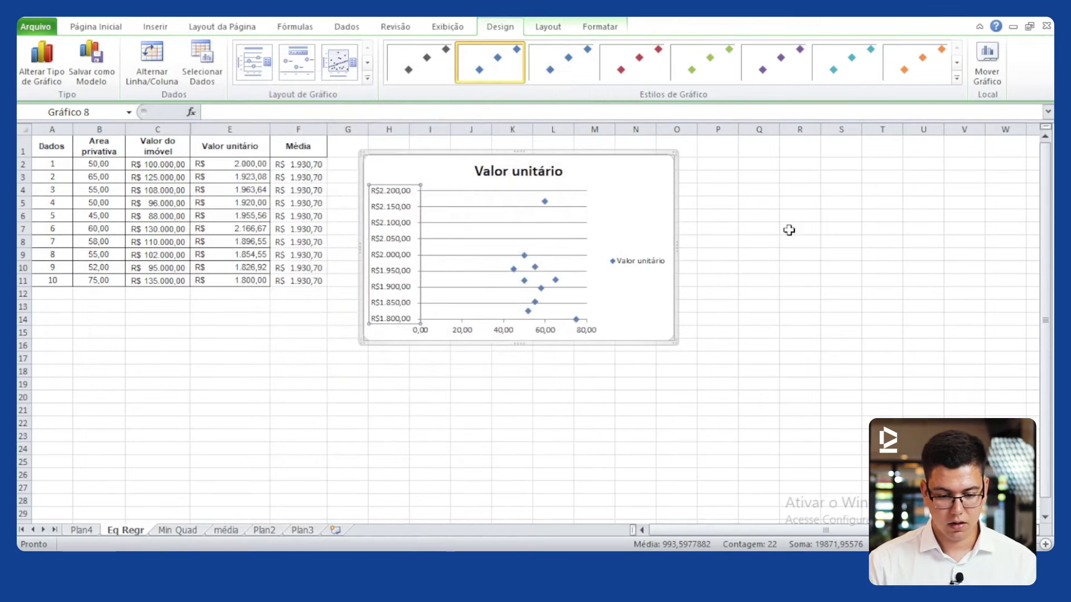
Step: Set the fixed minimum of the chart's horizontal axis to 40
{"action": "left_click", "coordinate": [429, 332]}
{"action": "right_click", "coordinate": [428, 332]}
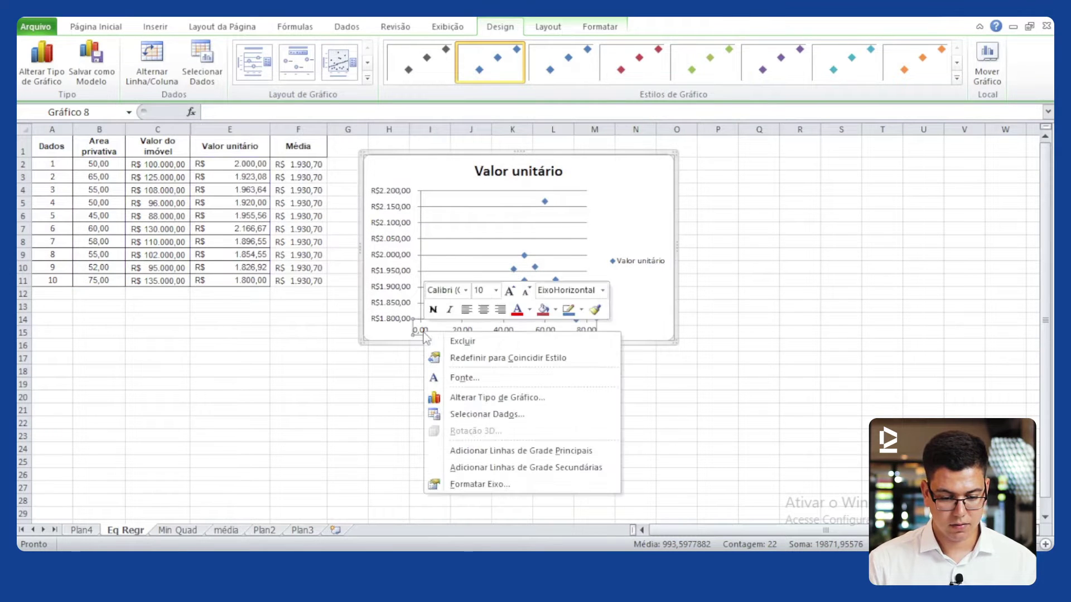
{"action": "left_click", "coordinate": [483, 484]}
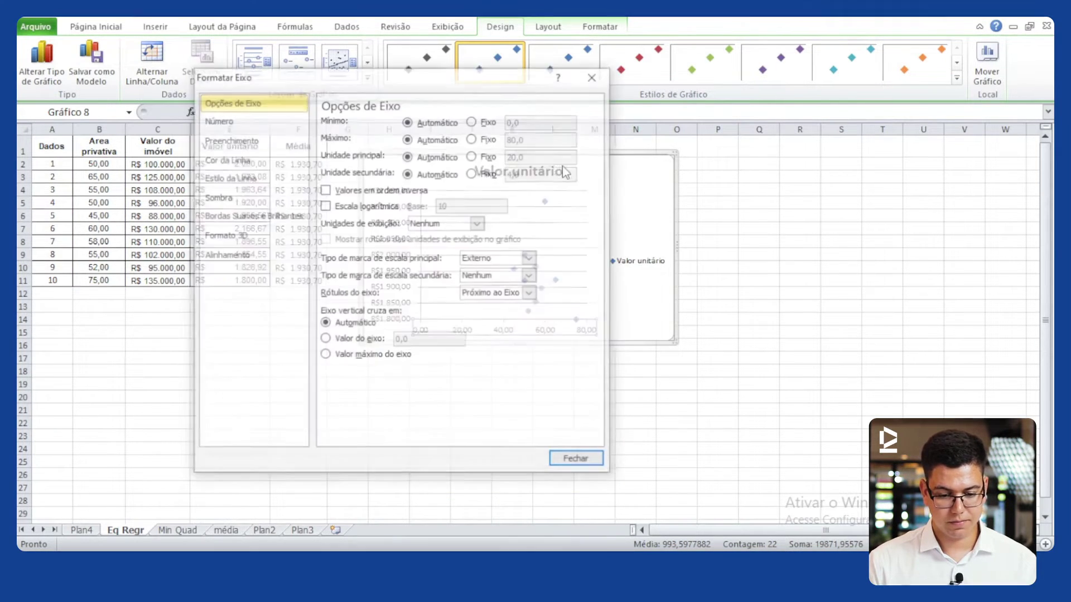
{"action": "left_click", "coordinate": [484, 120]}
{"action": "type", "text": "40"}
{"action": "left_click", "coordinate": [578, 461]}
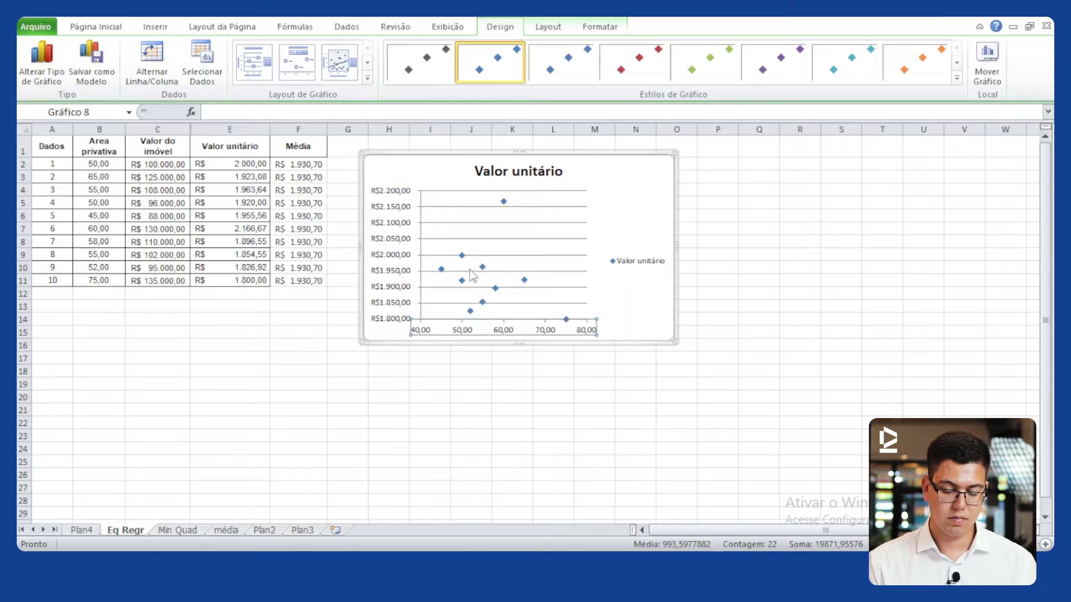
Step: Copy the averages in F2:F11 into the scatter chart as a second data series
{"action": "left_click_drag", "start_coordinate": [307, 164], "coordinate": [313, 283]}
{"action": "key", "text": "ctrl+c"}
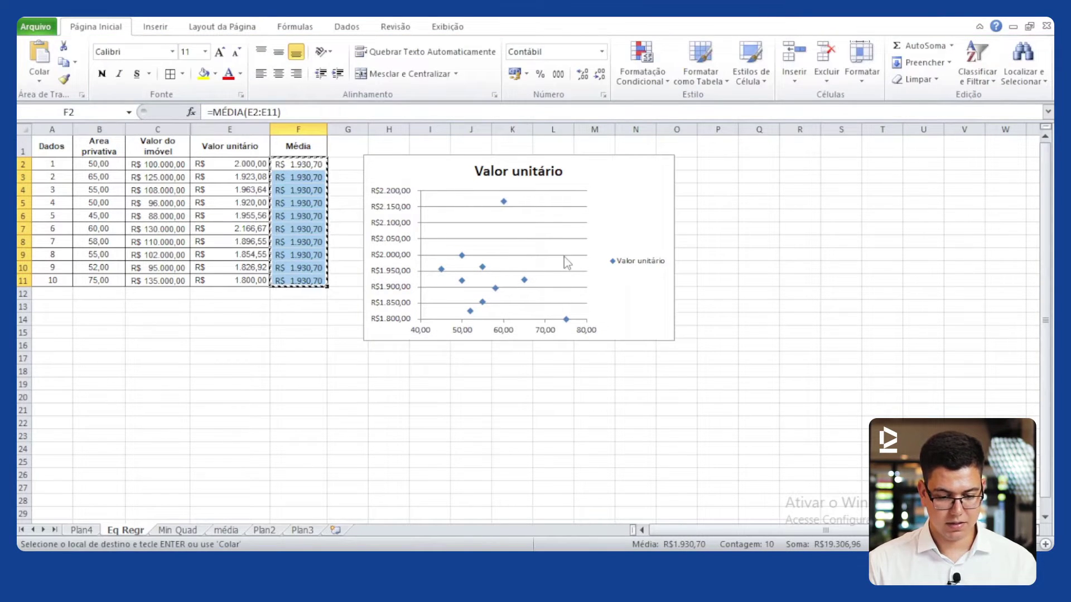
{"action": "left_click", "coordinate": [567, 262]}
{"action": "key", "text": "ctrl+v"}
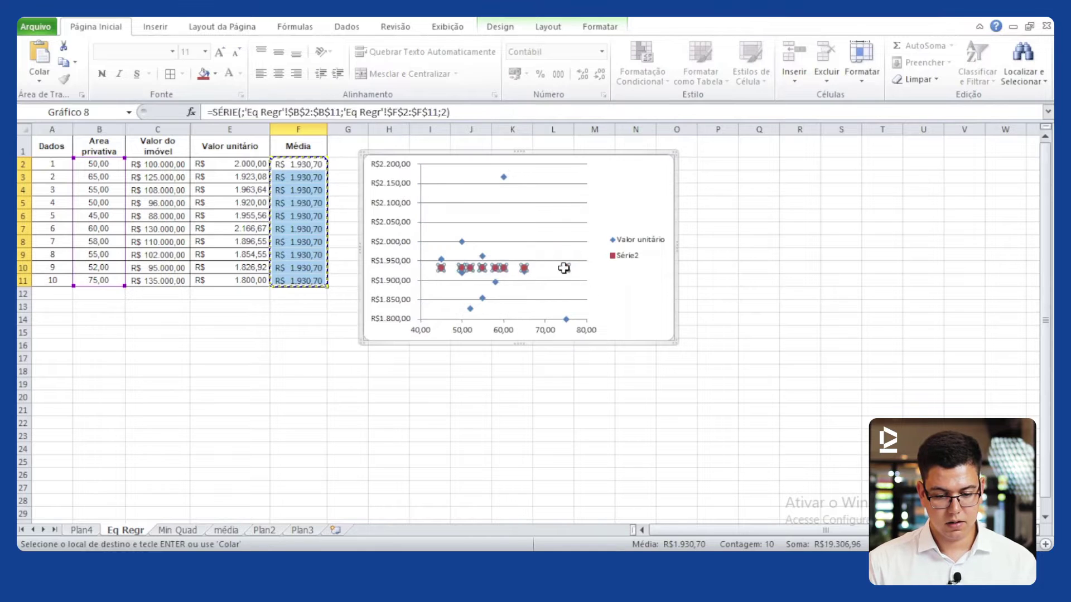
Step: Format the average series with a line connecting its markers, and clear the pending copy selection
{"action": "right_click", "coordinate": [563, 268]}
{"action": "left_click", "coordinate": [575, 401]}
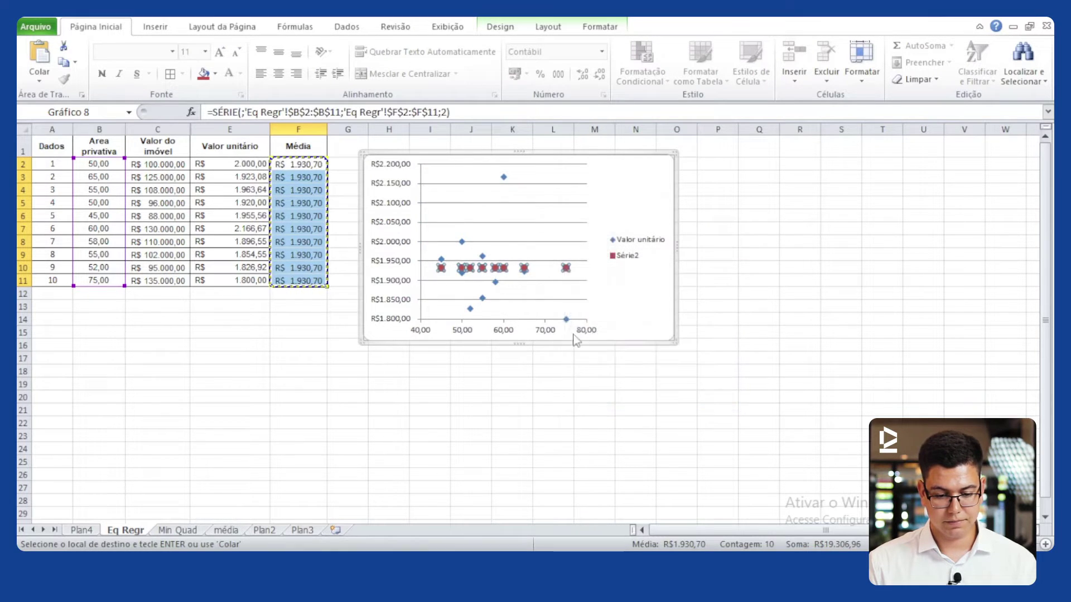
{"action": "left_click", "coordinate": [240, 159]}
{"action": "left_click", "coordinate": [344, 166]}
{"action": "left_click", "coordinate": [579, 461]}
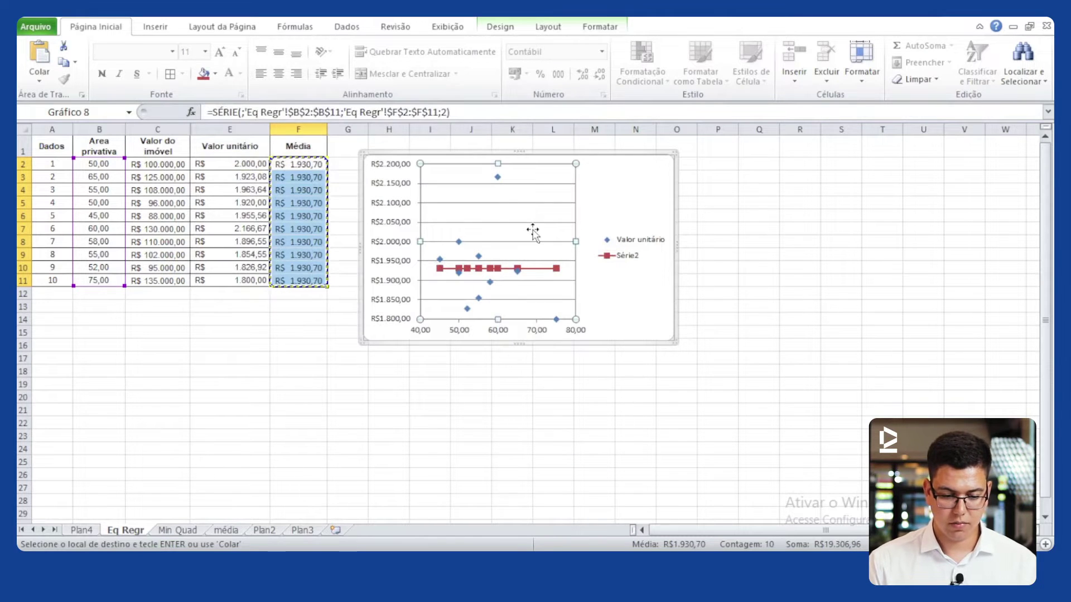
{"action": "left_click", "coordinate": [533, 229]}
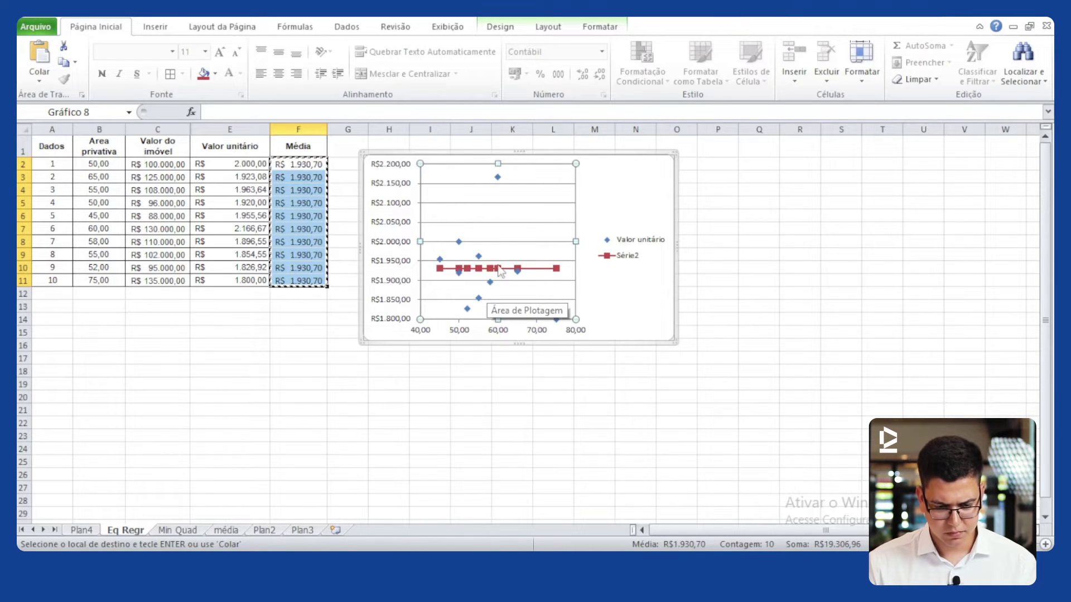
{"action": "left_click", "coordinate": [631, 201]}
{"action": "key", "text": "Escape"}
{"action": "mouse_move", "coordinate": [443, 269]}
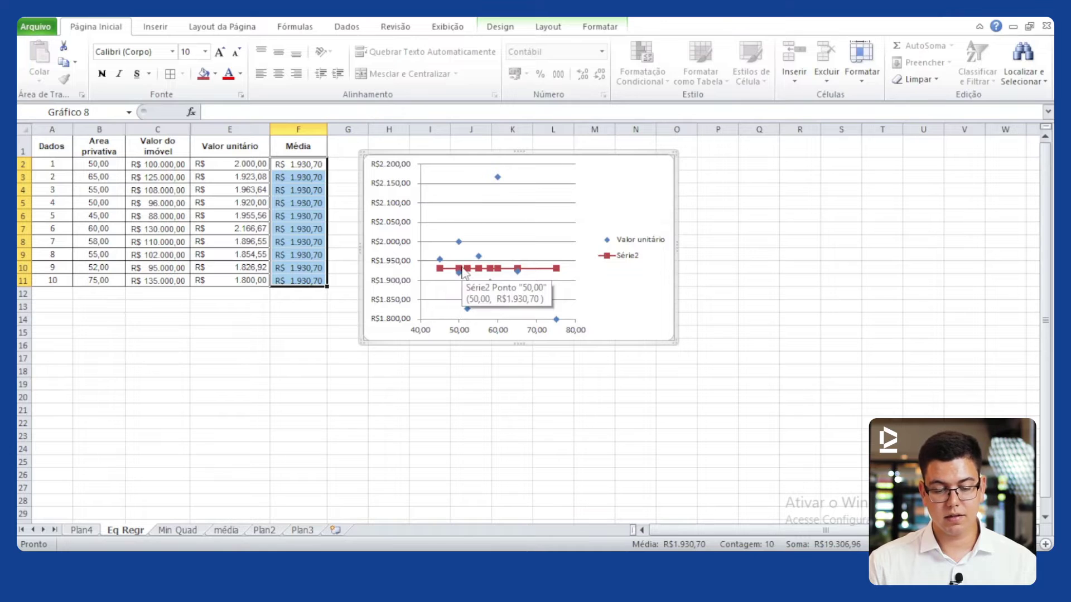
Step: Reveal the hidden column D, Distancia ao polo valorizante (km), between columns C and E, wide enough for its header
{"action": "left_click_drag", "start_coordinate": [158, 129], "coordinate": [220, 125]}
{"action": "right_click", "coordinate": [221, 128]}
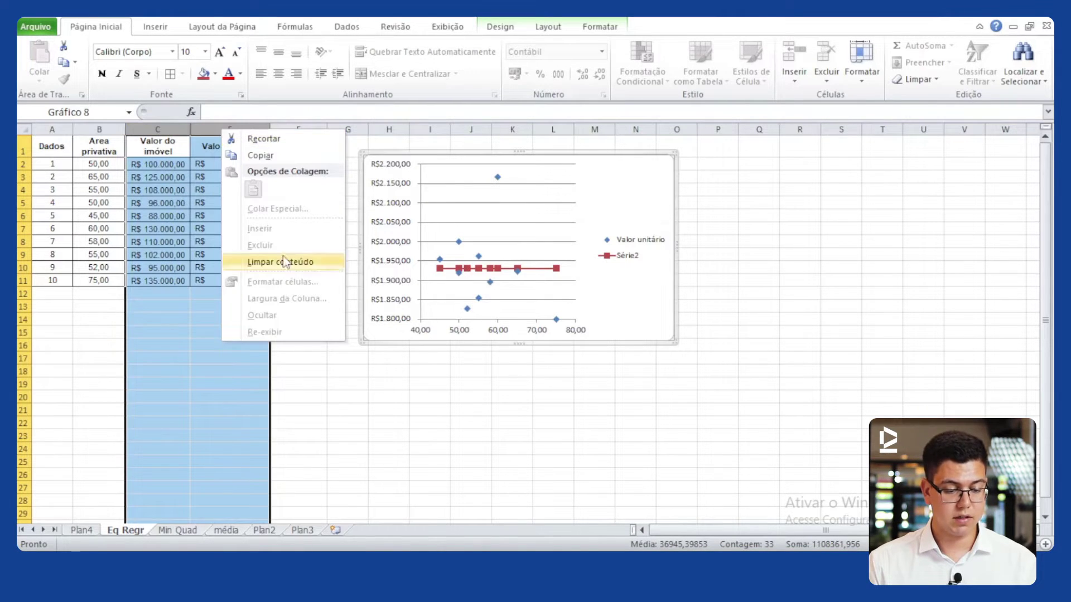
{"action": "left_click", "coordinate": [181, 129]}
{"action": "left_click_drag", "start_coordinate": [196, 130], "coordinate": [271, 129]}
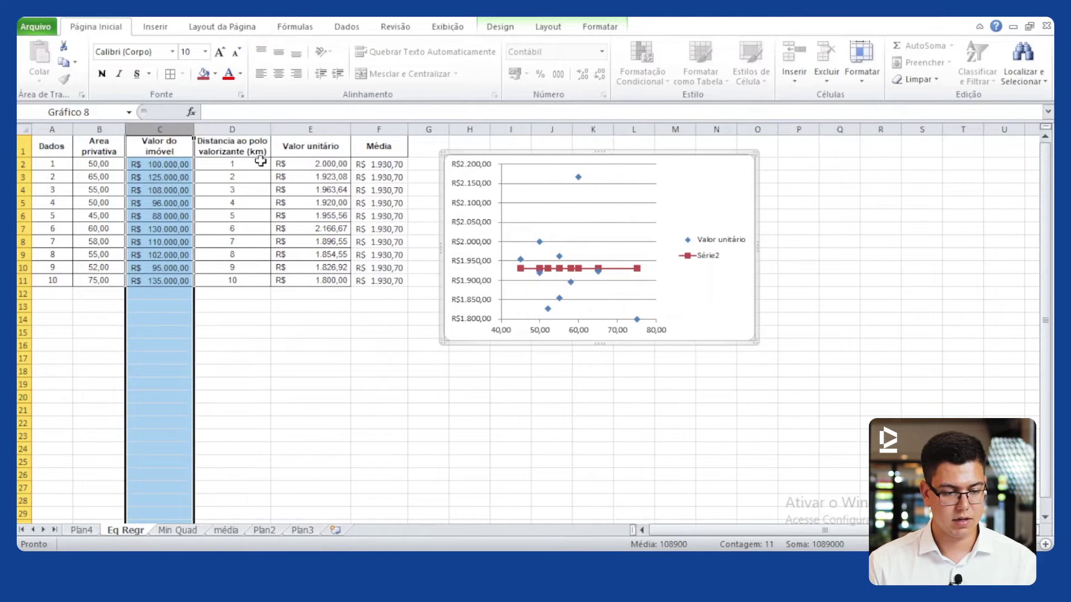
{"action": "left_click", "coordinate": [252, 149]}
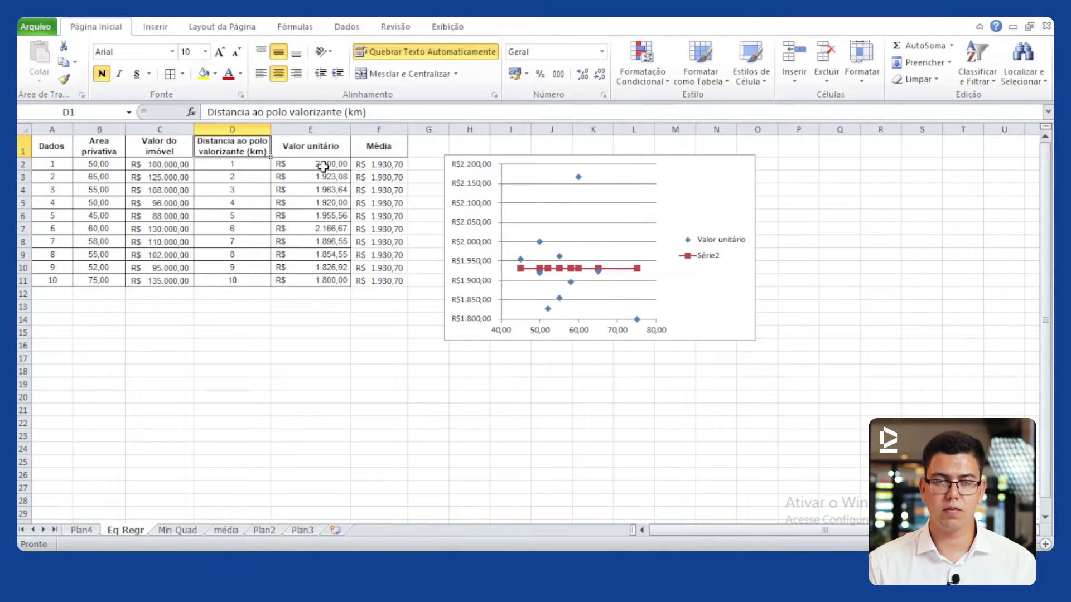
Step: Shrink the scatter chart so it spans about columns G to M and ends near row 13
{"action": "left_click", "coordinate": [530, 220]}
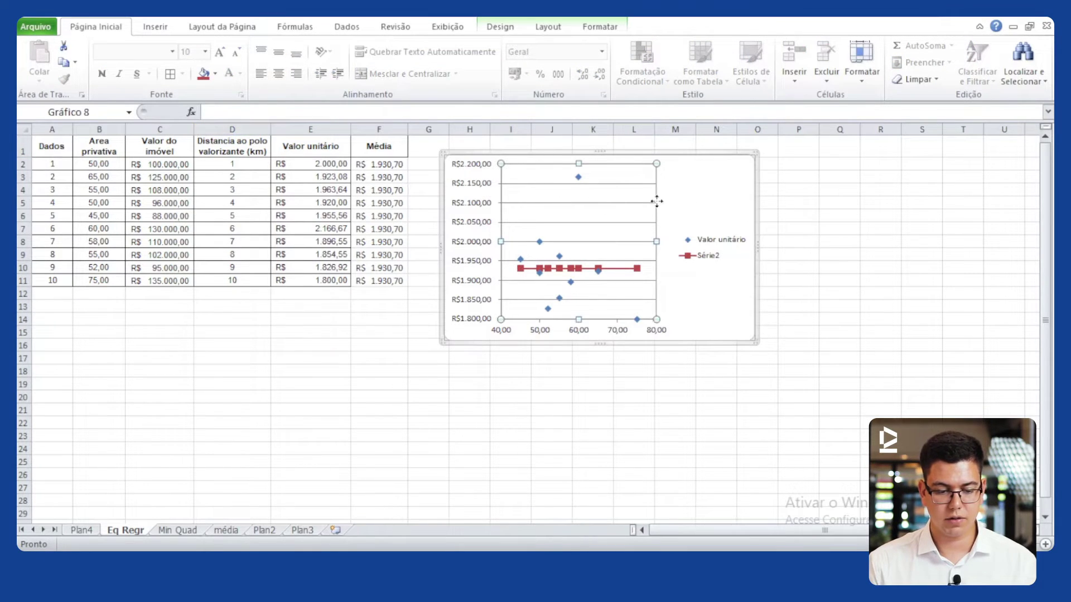
{"action": "left_click", "coordinate": [706, 181]}
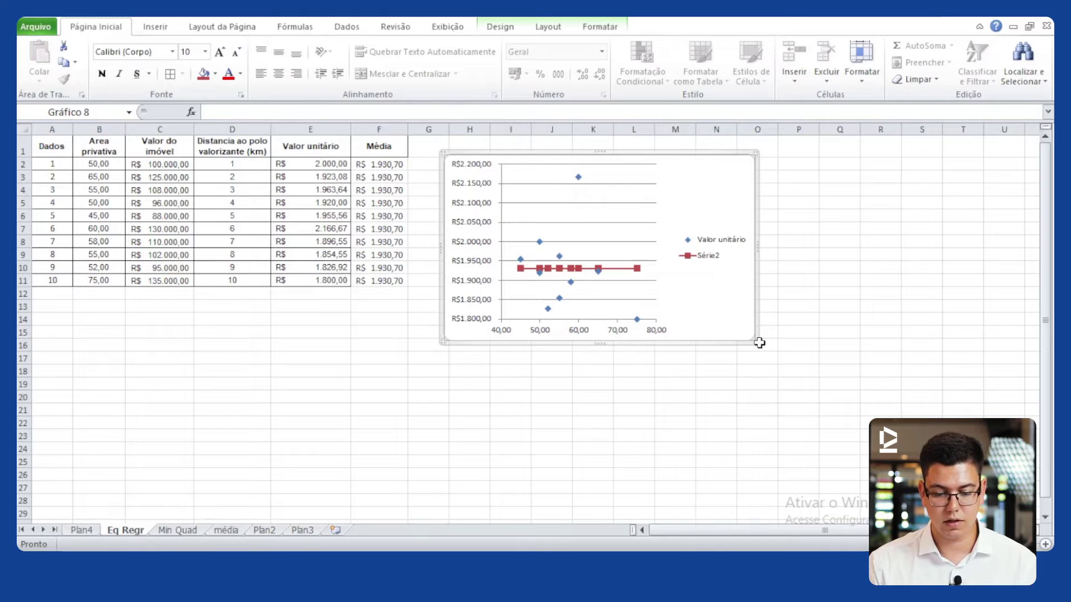
{"action": "left_click_drag", "start_coordinate": [752, 340], "coordinate": [675, 313]}
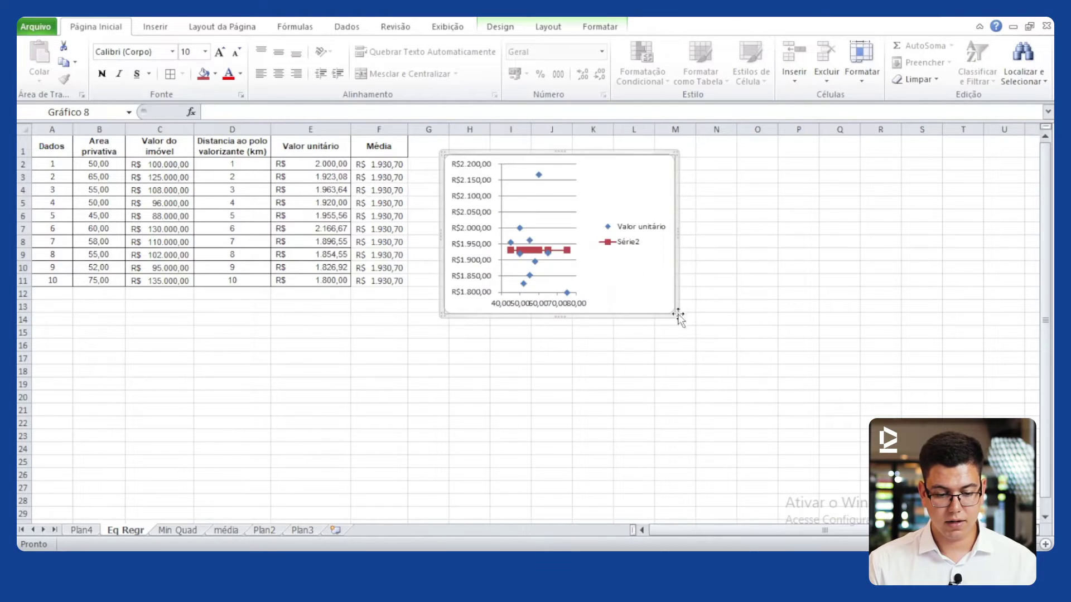
{"action": "left_click", "coordinate": [761, 229]}
{"action": "left_click", "coordinate": [712, 167]}
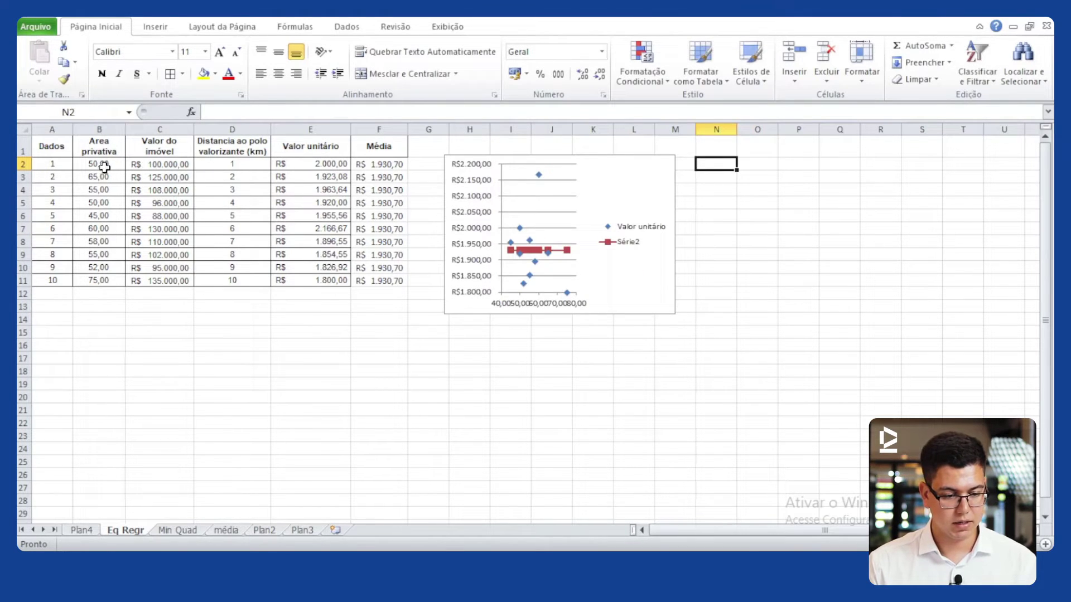
Step: Insert a markers-only scatter chart of the distances in D2:D11 against the unit values in E2:E11, placed beside the first chart
{"action": "left_click_drag", "start_coordinate": [294, 164], "coordinate": [296, 279]}
{"action": "left_click_drag", "start_coordinate": [261, 169], "coordinate": [258, 280]}
{"action": "left_click", "coordinate": [155, 26]}
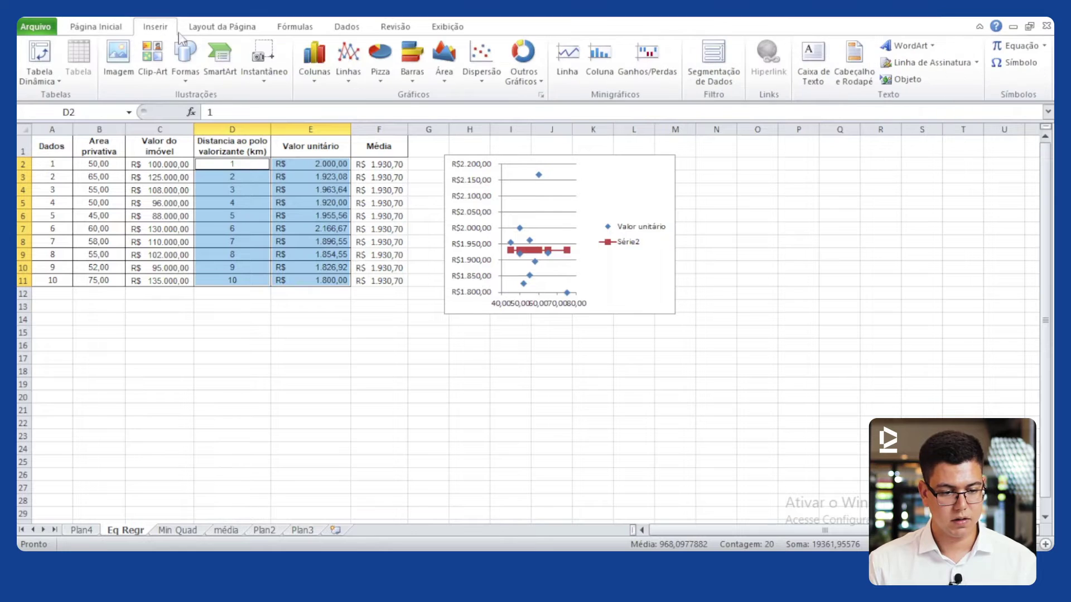
{"action": "left_click", "coordinate": [471, 73]}
{"action": "left_click", "coordinate": [491, 119]}
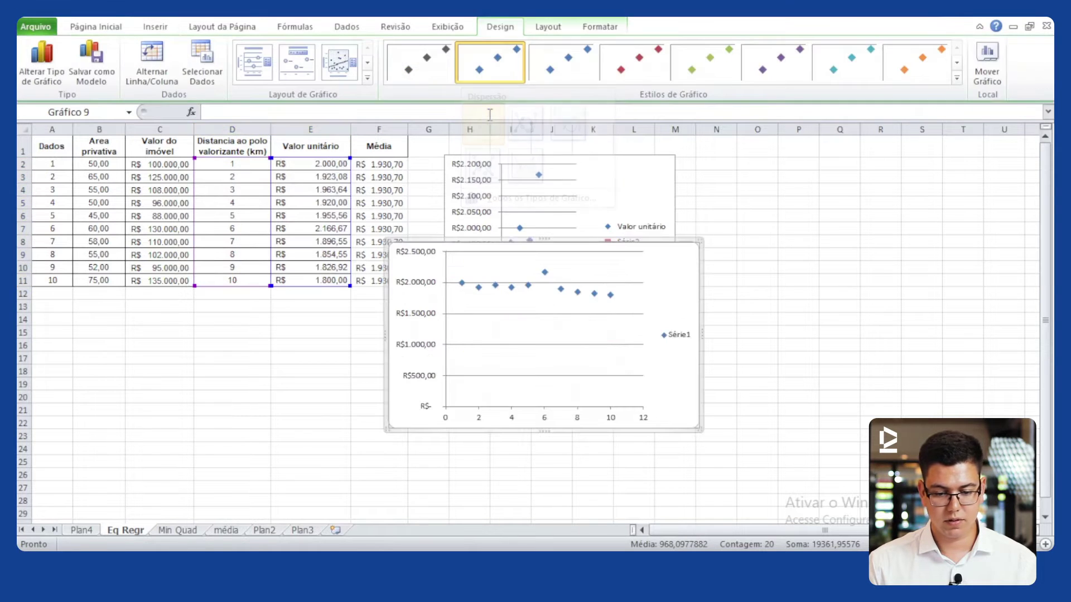
{"action": "left_click_drag", "start_coordinate": [449, 246], "coordinate": [749, 154]}
Step: Fix the minimum of the distance chart's vertical axis at 1800
{"action": "right_click", "coordinate": [727, 319]}
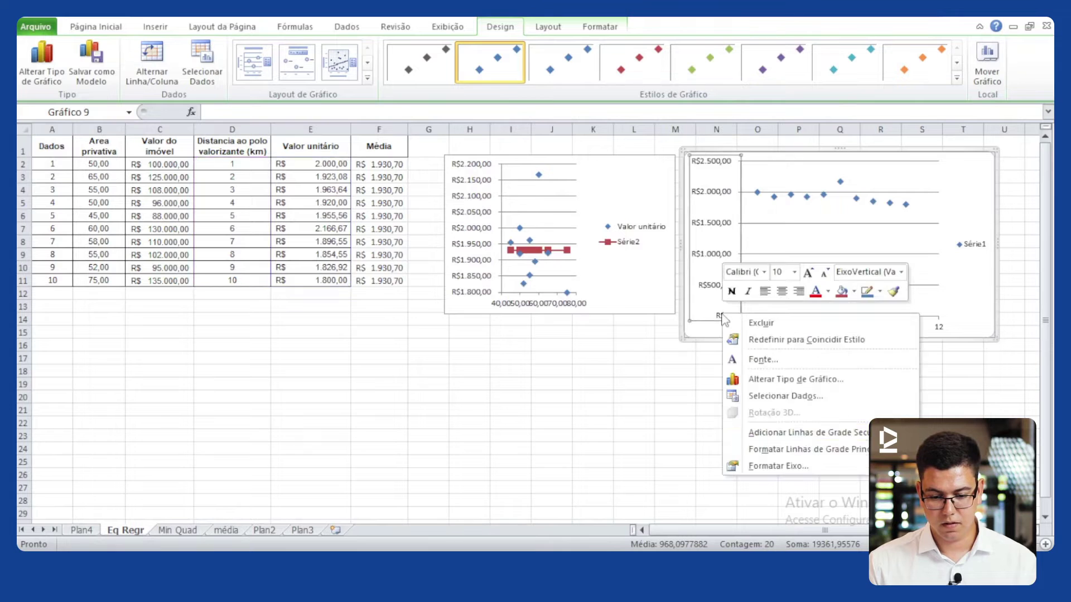
{"action": "left_click", "coordinate": [759, 466]}
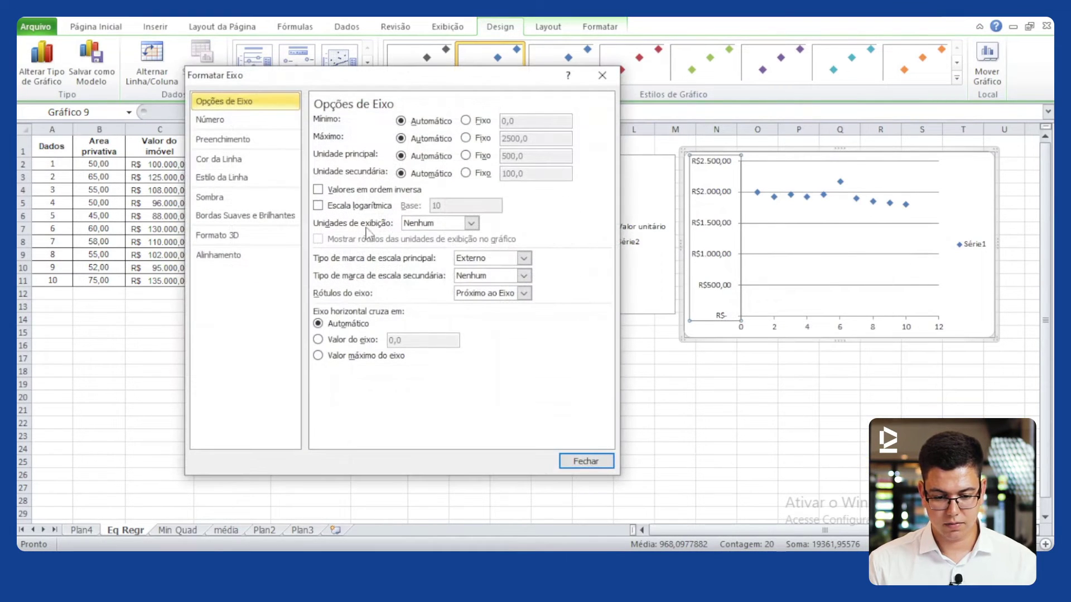
{"action": "left_click", "coordinate": [466, 120]}
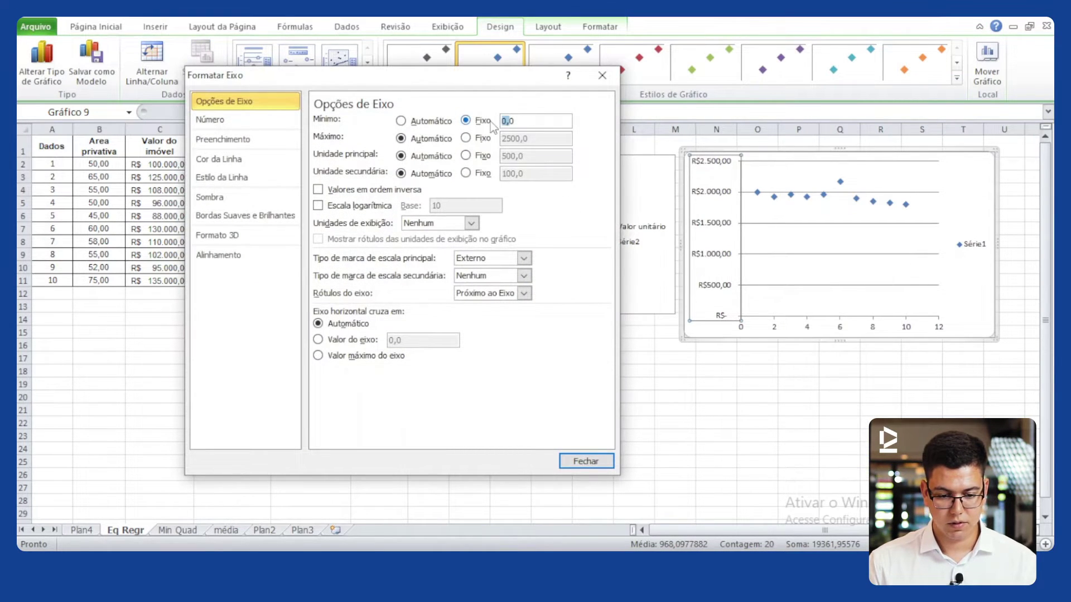
{"action": "type", "text": "18"}
{"action": "key", "text": "Return"}
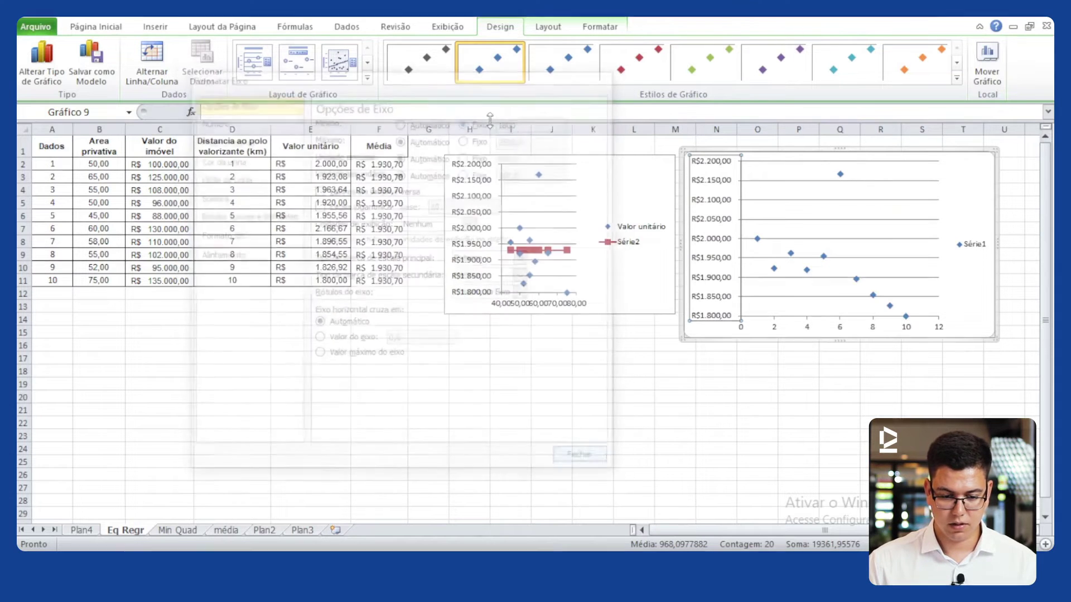
{"action": "left_click", "coordinate": [959, 186]}
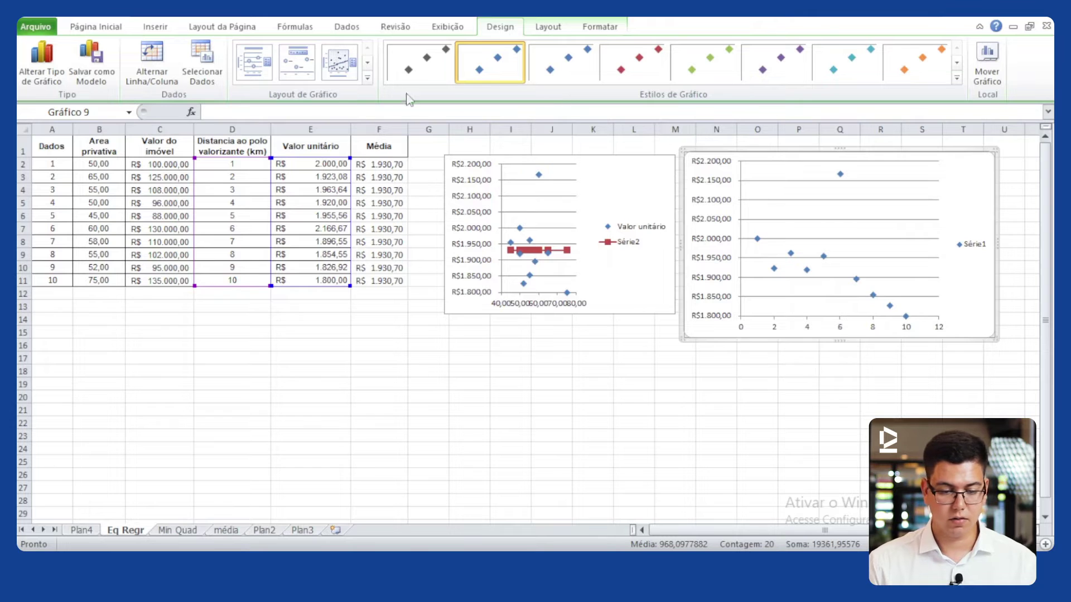
Step: Add a linear trendline to the distance chart and enlarge the chart to start at about column I and end near row 19
{"action": "left_click", "coordinate": [94, 26]}
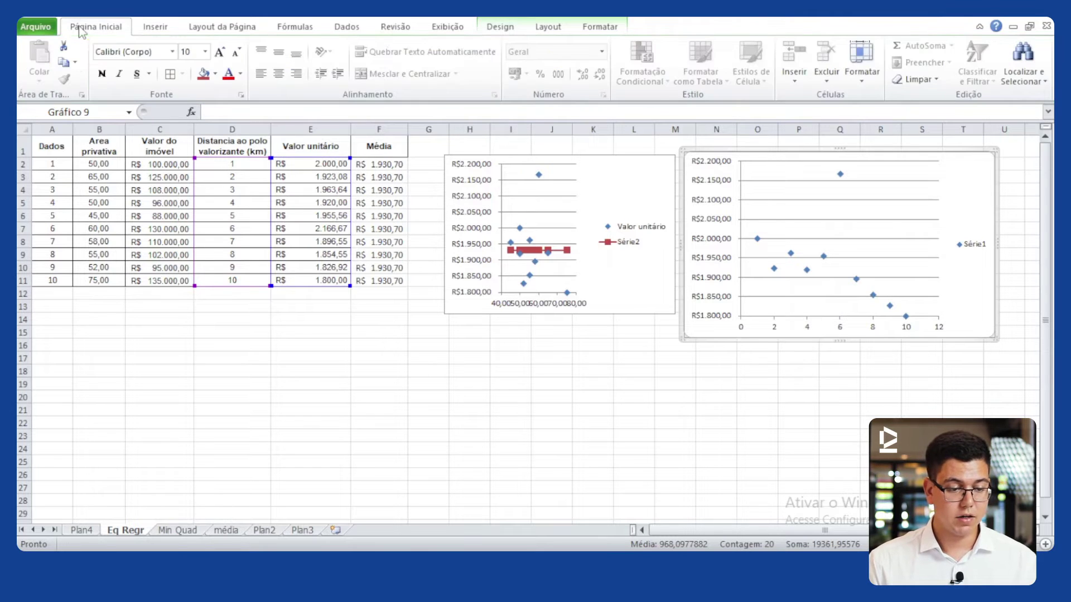
{"action": "left_click", "coordinate": [397, 28]}
{"action": "left_click", "coordinate": [499, 27]}
{"action": "left_click", "coordinate": [547, 26]}
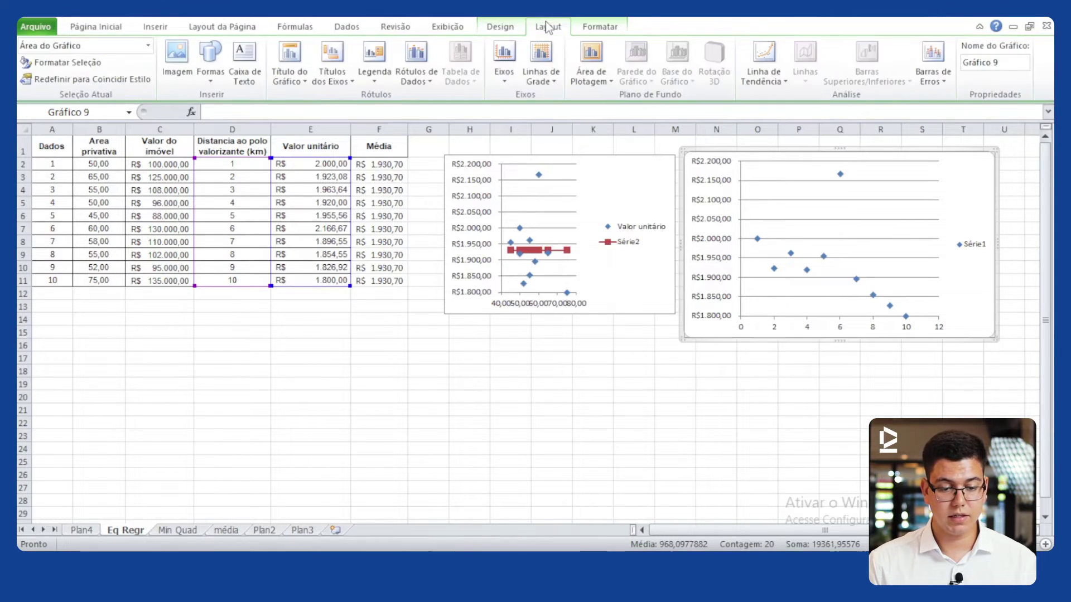
{"action": "left_click", "coordinate": [796, 189]}
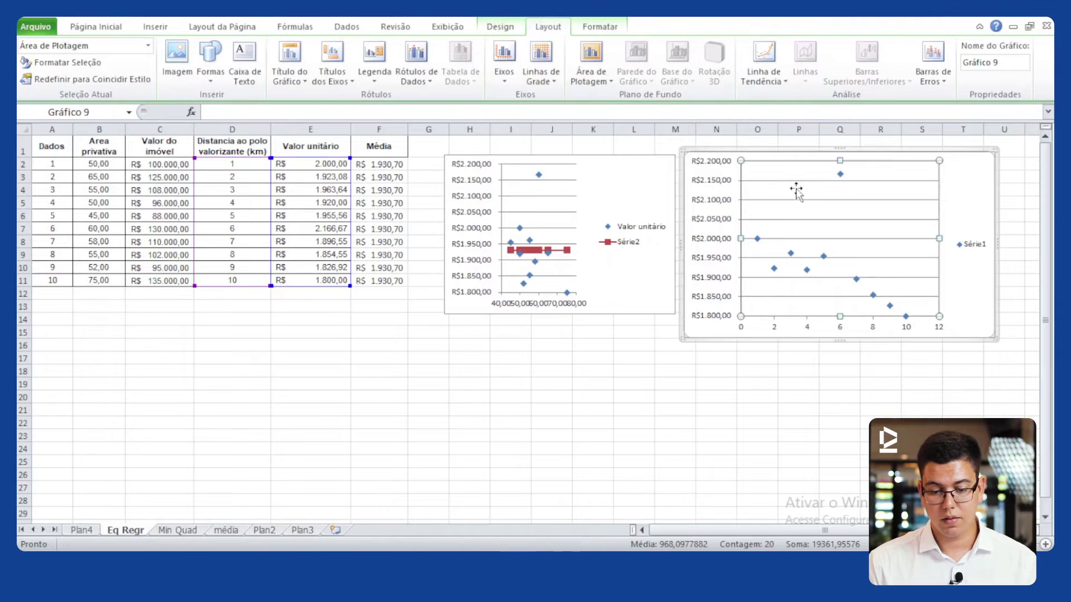
{"action": "left_click", "coordinate": [777, 82]}
{"action": "left_click", "coordinate": [834, 148]}
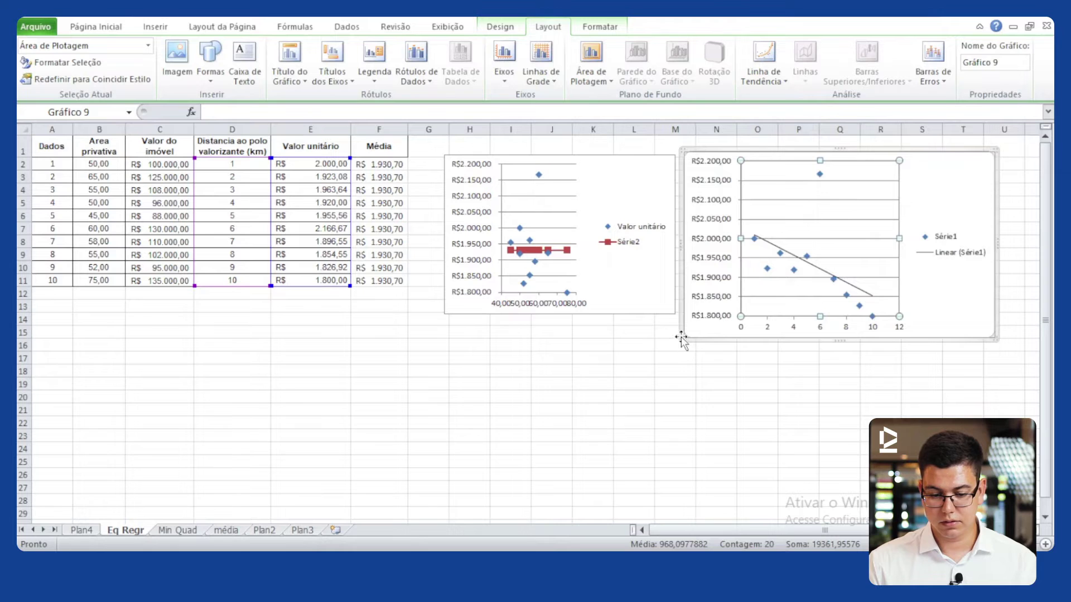
{"action": "left_click_drag", "start_coordinate": [682, 338], "coordinate": [491, 394]}
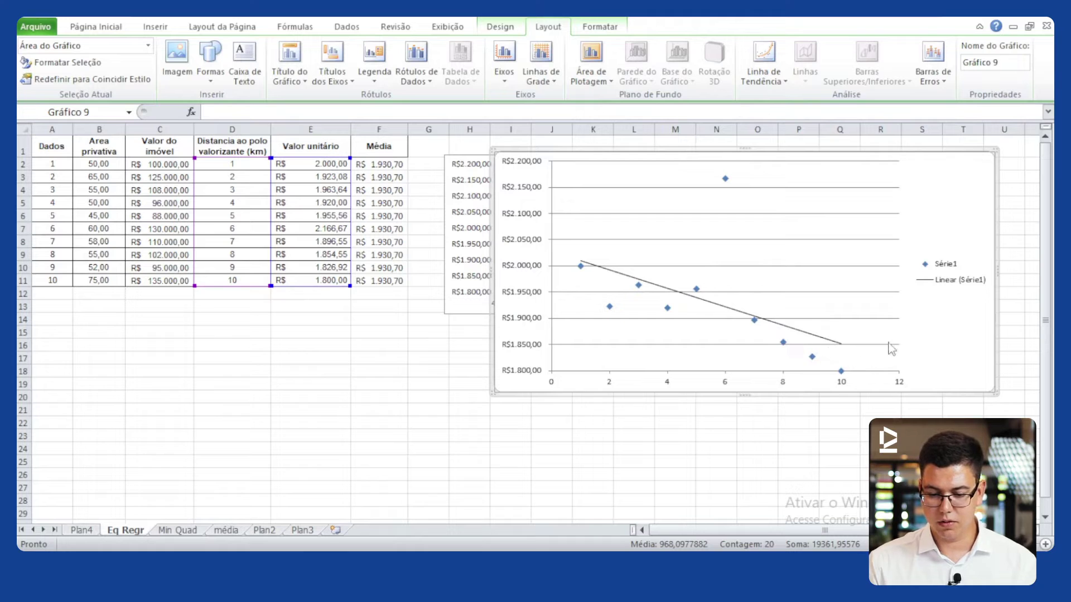
Step: Display the linear trendline's equation and R-squared value on the distance chart
{"action": "left_click", "coordinate": [803, 333]}
{"action": "right_click", "coordinate": [802, 336]}
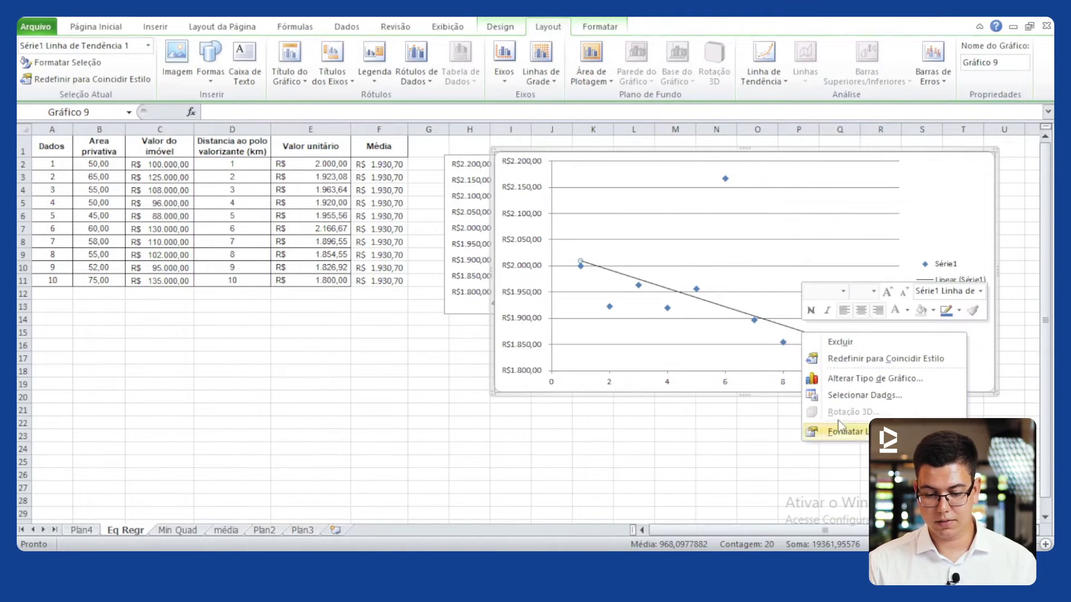
{"action": "left_click", "coordinate": [503, 82]}
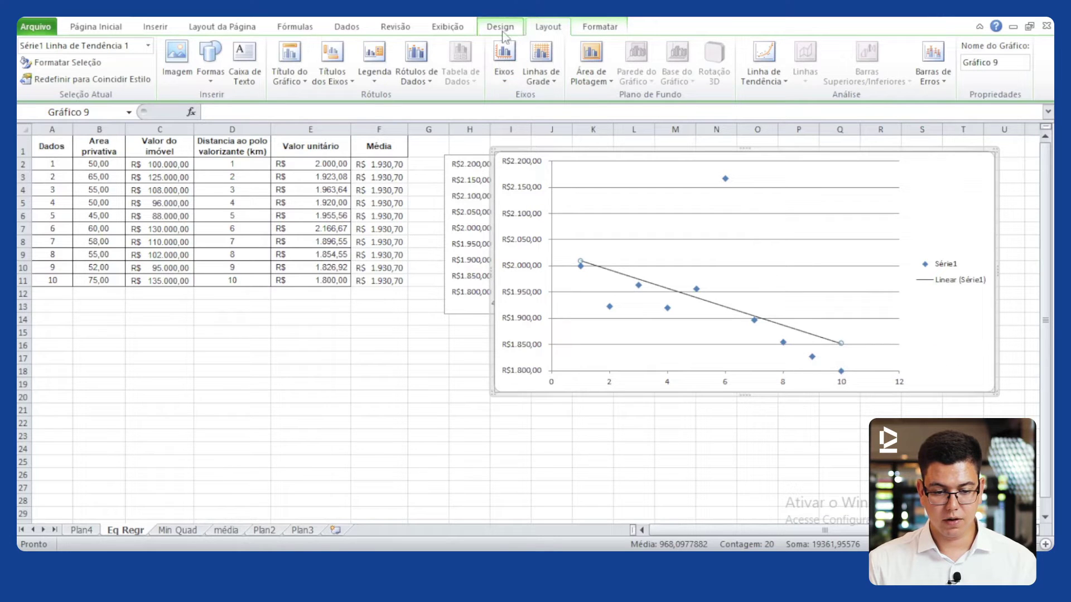
{"action": "left_click", "coordinate": [769, 78]}
{"action": "left_click", "coordinate": [812, 274]}
{"action": "left_click", "coordinate": [365, 434]}
{"action": "left_click", "coordinate": [395, 449]}
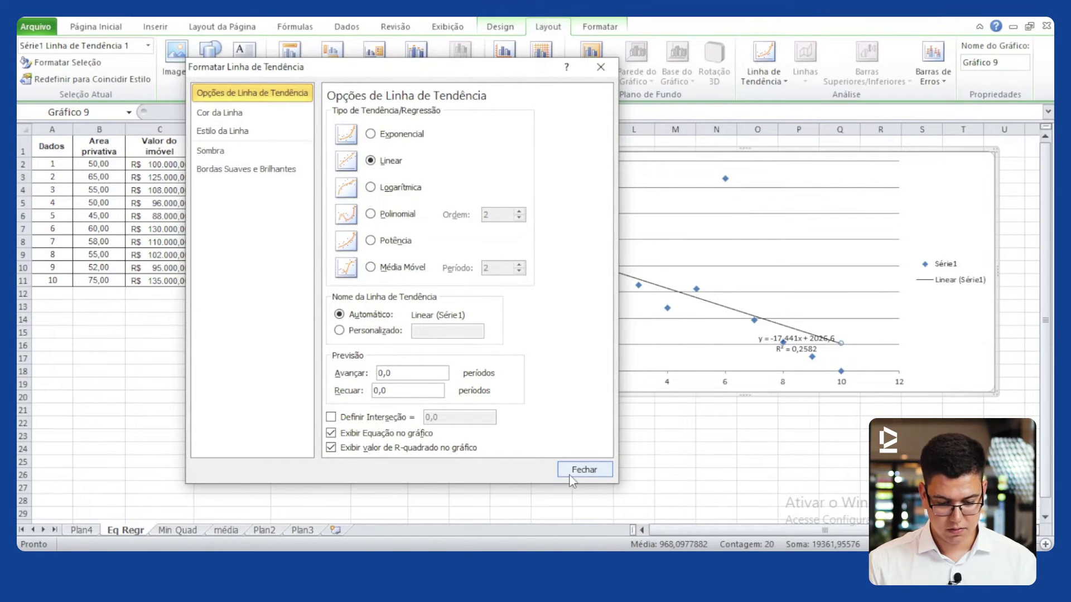
{"action": "left_click", "coordinate": [584, 469]}
Step: Move the trendline equation and R² label away from the data points to just below the chart's legend
{"action": "left_click", "coordinate": [767, 339]}
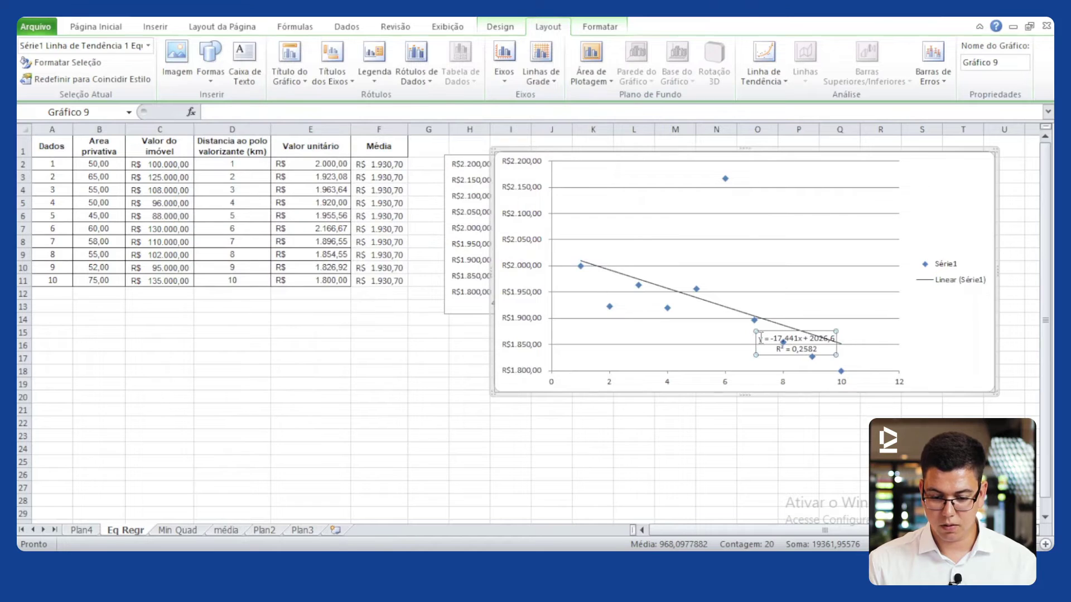
{"action": "left_click_drag", "start_coordinate": [760, 338], "coordinate": [912, 313]}
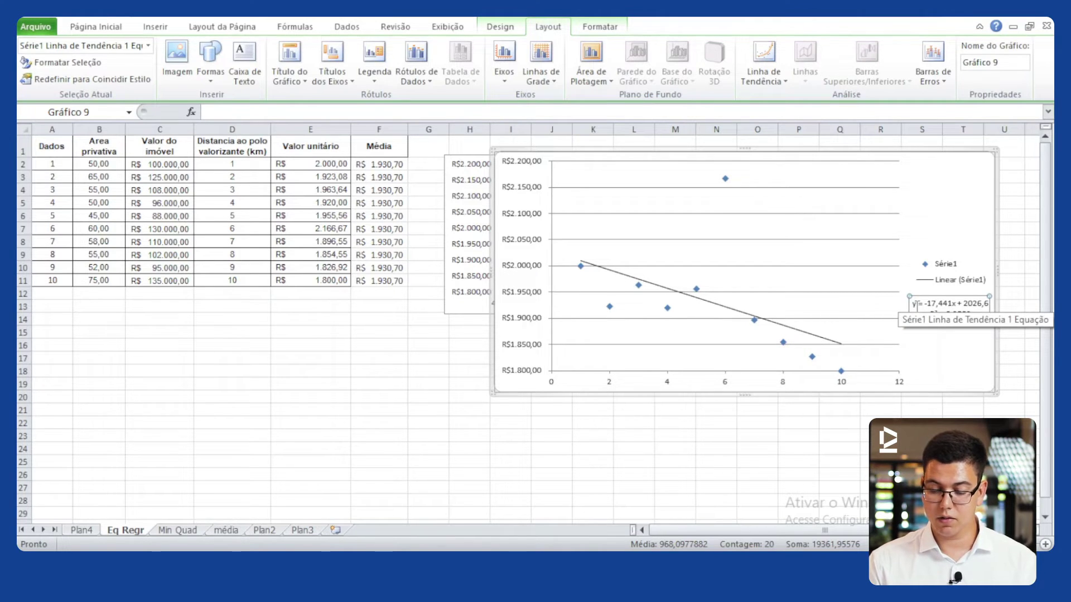
{"action": "left_click", "coordinate": [915, 338]}
{"action": "left_click", "coordinate": [909, 303]}
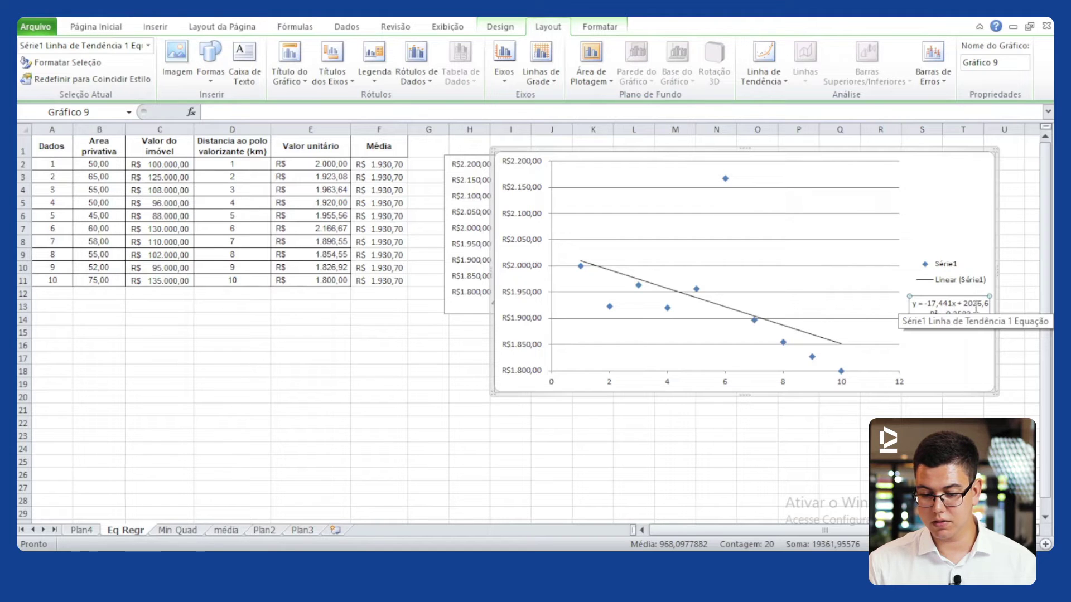
{"action": "left_click", "coordinate": [954, 350]}
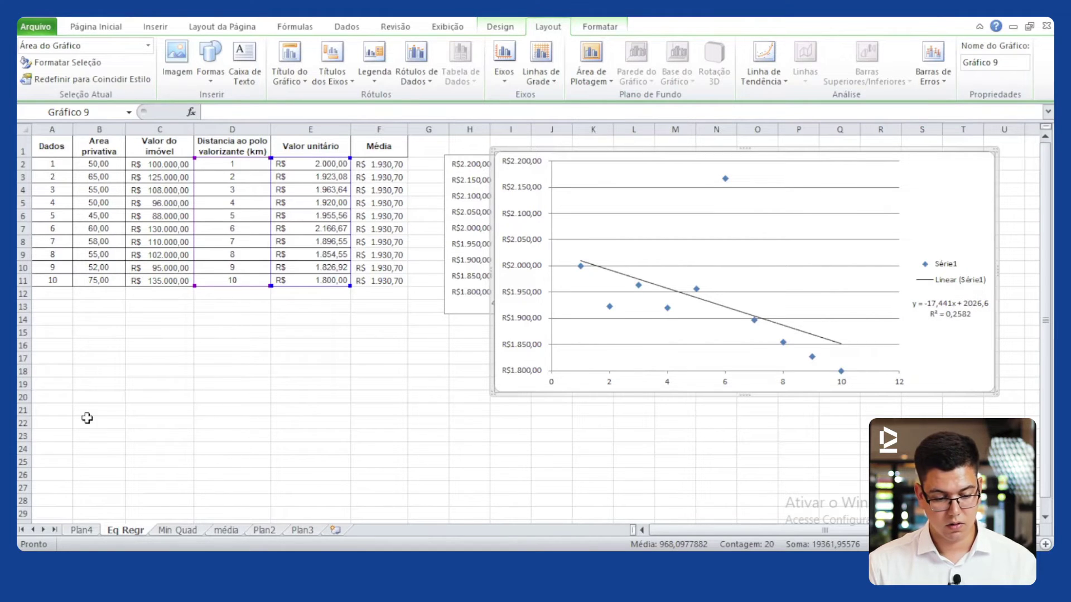
Step: Enter the label "valor unitario" in B22 and widen column B to fit it
{"action": "left_click", "coordinate": [87, 418]}
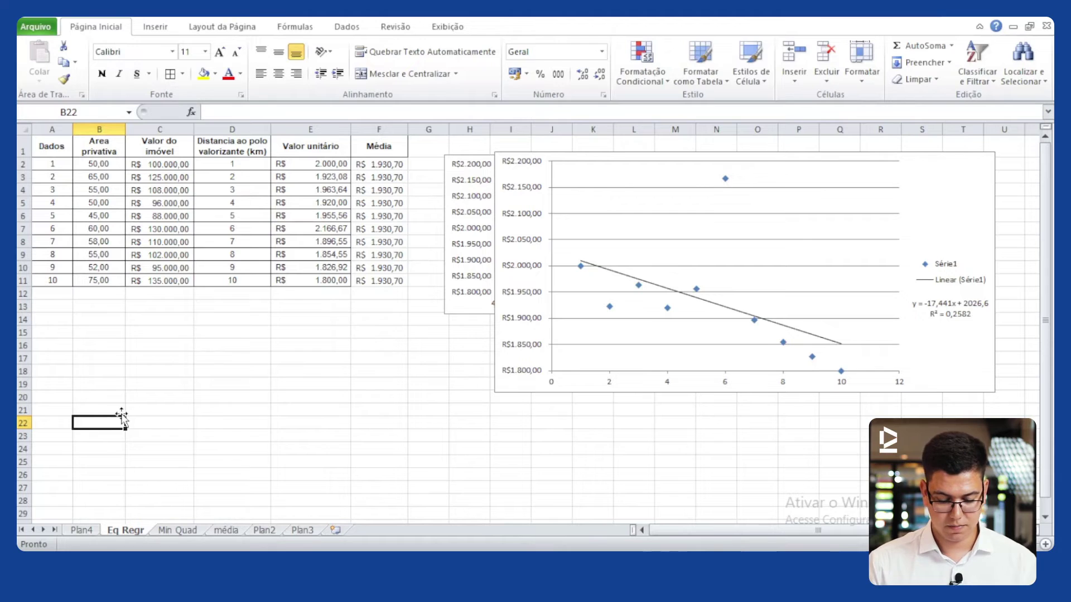
{"action": "type", "text": "valor unitaro"}
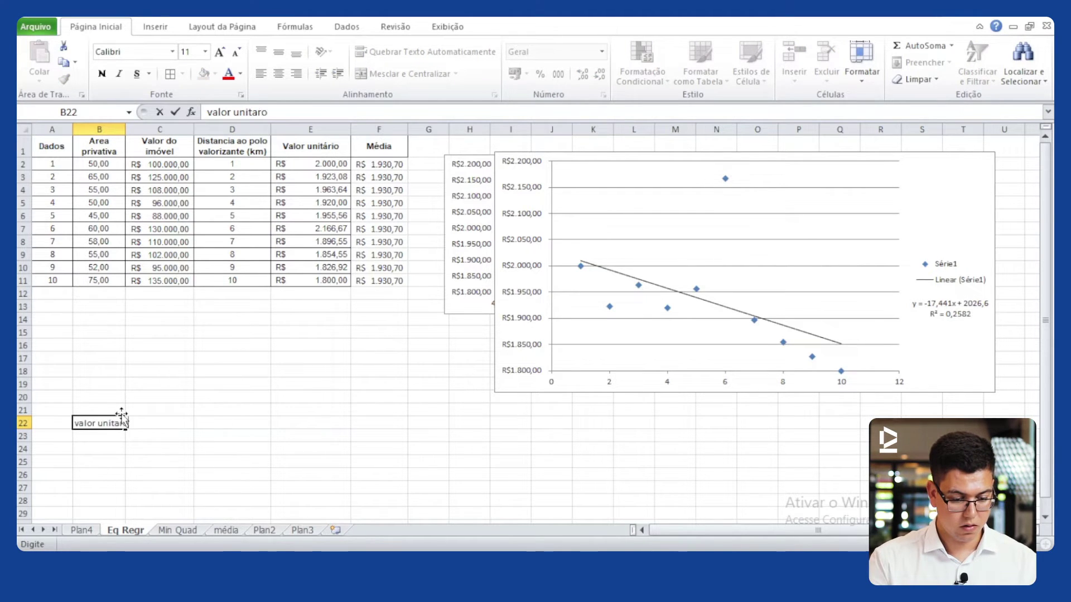
{"action": "key", "text": "Tab"}
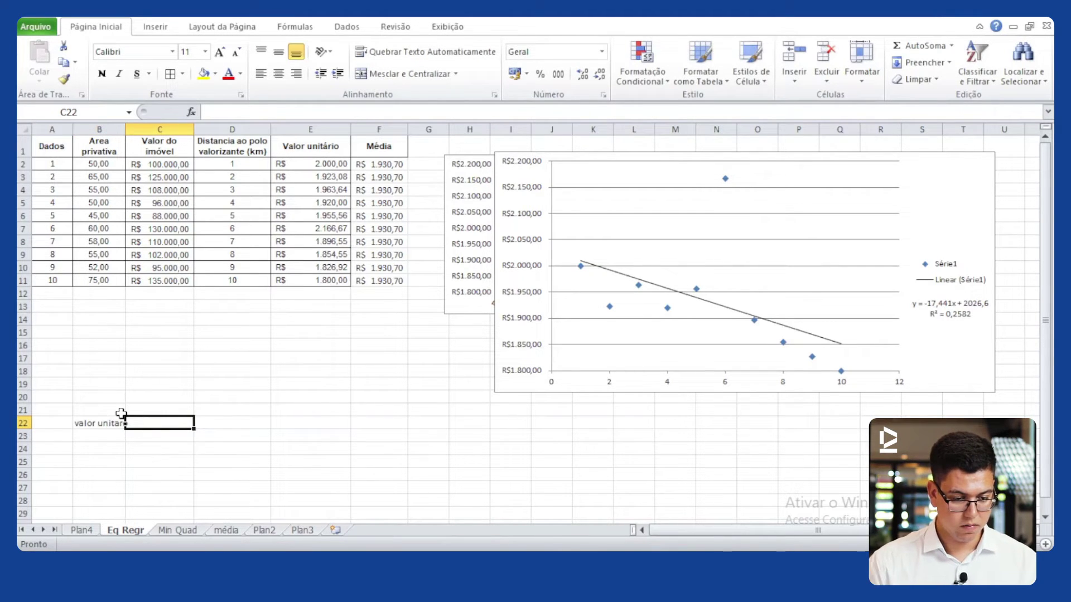
{"action": "left_click_drag", "start_coordinate": [126, 129], "coordinate": [134, 129]}
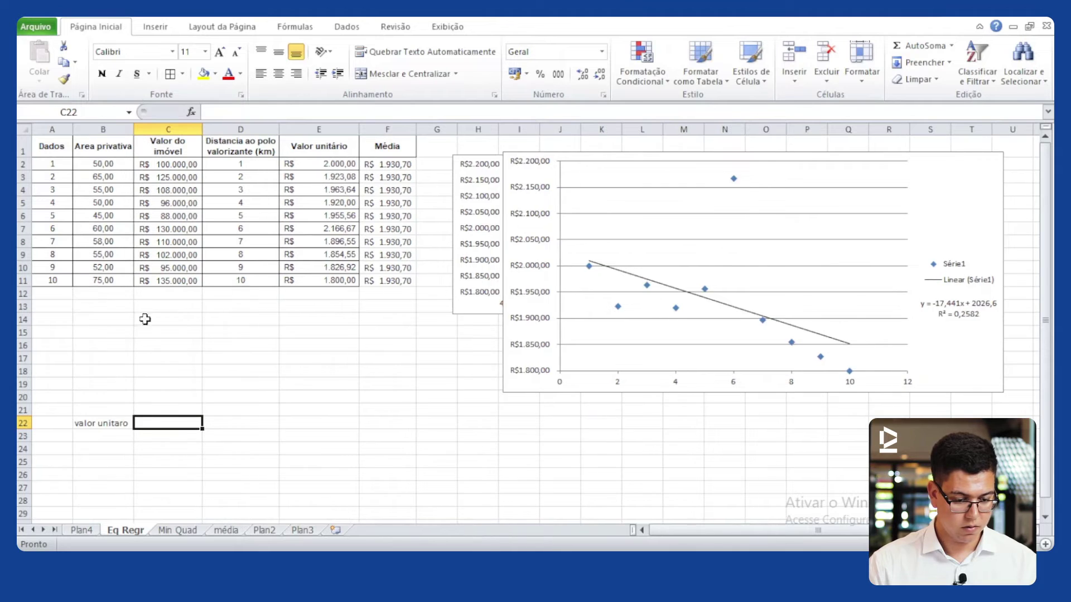
{"action": "double_click", "coordinate": [123, 423]}
{"action": "left_click", "coordinate": [166, 421]}
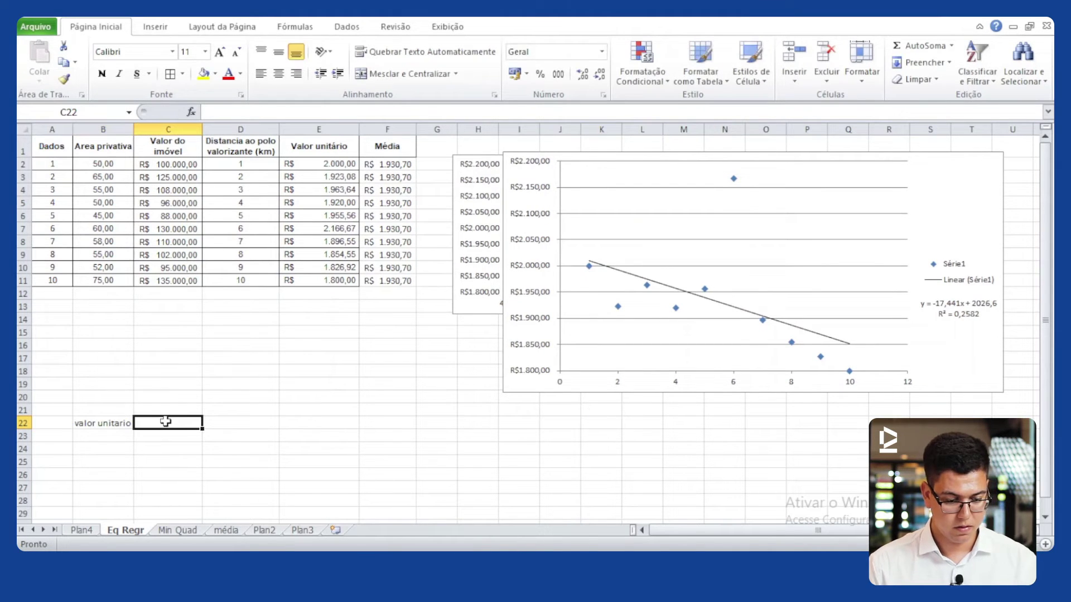
Step: Write out the start of the regression equation: "=" in C22, -17,441 in D22 and the heading "x" in E21
{"action": "type", "text": "="}
{"action": "key", "text": "Tab"}
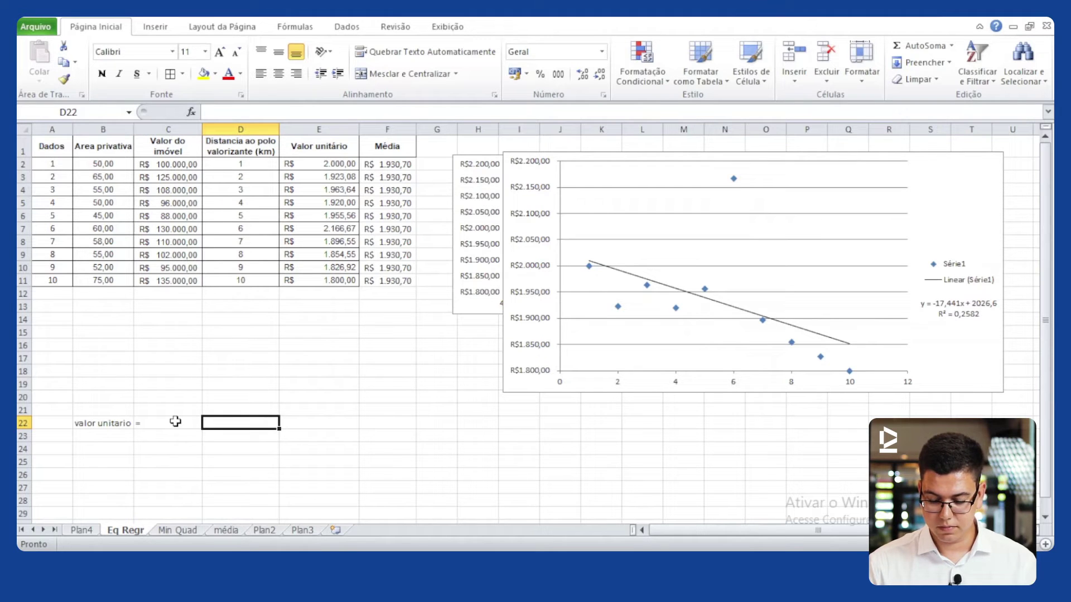
{"action": "type", "text": "-17,441"}
{"action": "key", "text": "Tab"}
{"action": "key", "text": "Up"}
{"action": "type", "text": "x"}
{"action": "key", "text": "Return"}
Step: Center the "x" heading in E21 and the coefficient in D22
{"action": "left_click", "coordinate": [334, 409]}
{"action": "left_click", "coordinate": [278, 73]}
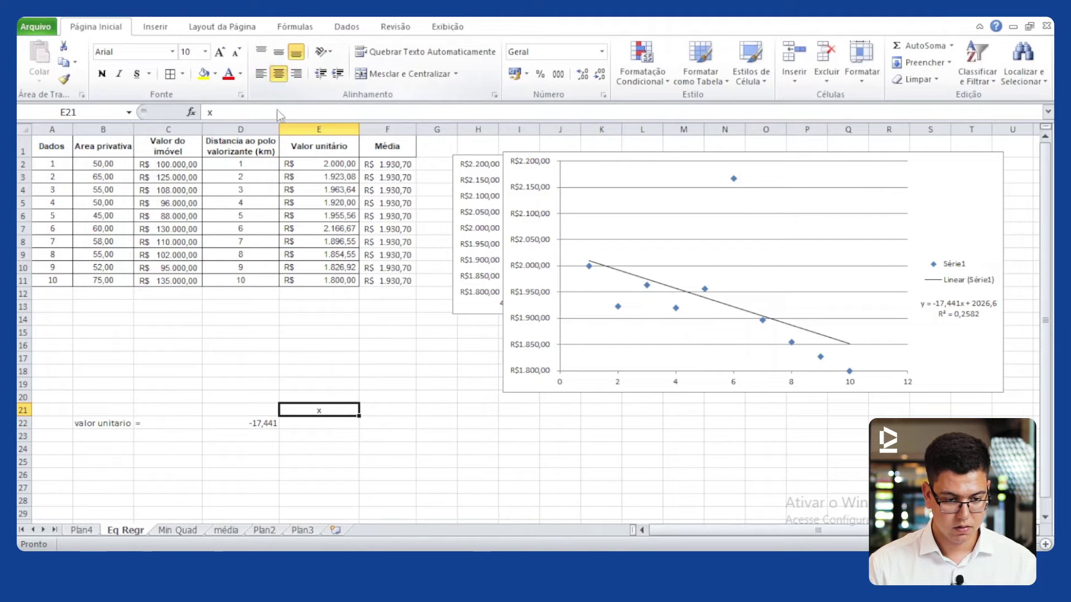
{"action": "left_click", "coordinate": [271, 429]}
{"action": "left_click", "coordinate": [278, 73]}
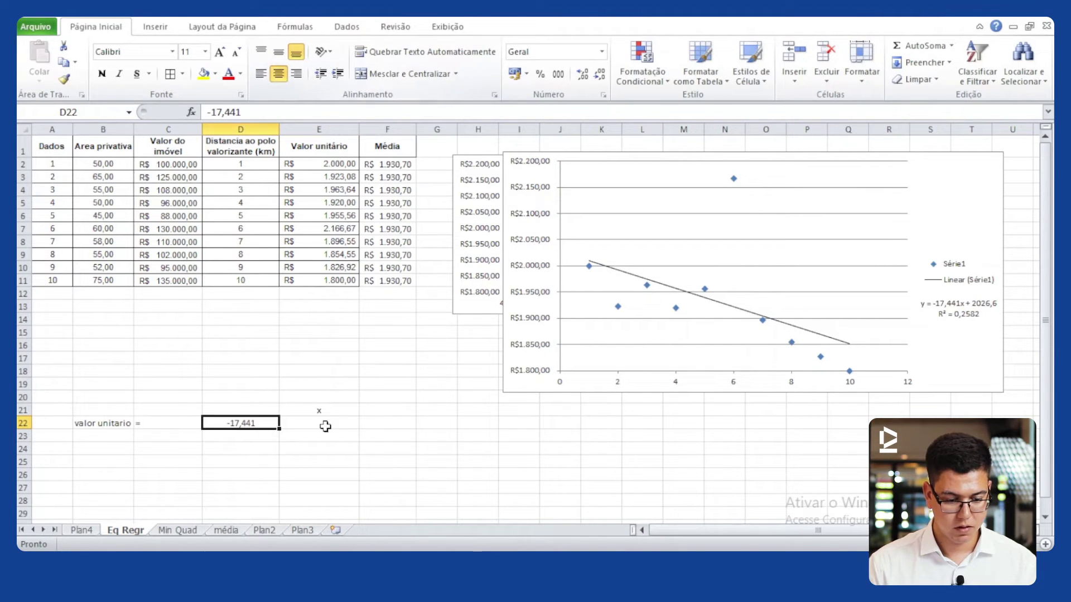
Step: Complete the written equation with "+" in F22 and the constant 2026,6 in G22
{"action": "left_click", "coordinate": [380, 420]}
{"action": "type", "text": "+"}
{"action": "key", "text": "Tab"}
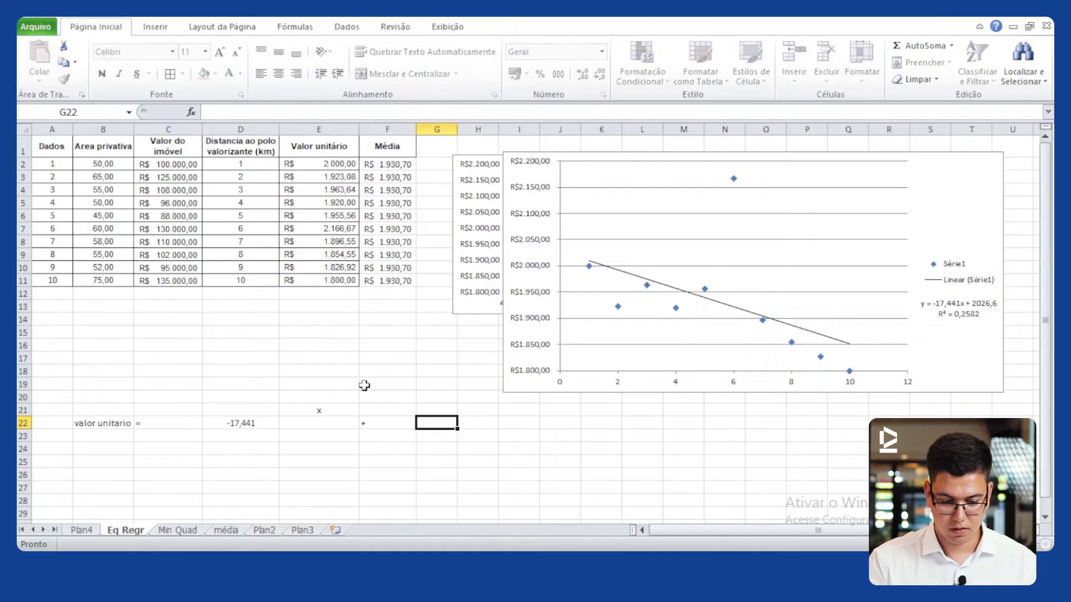
{"action": "type", "text": "2023"}
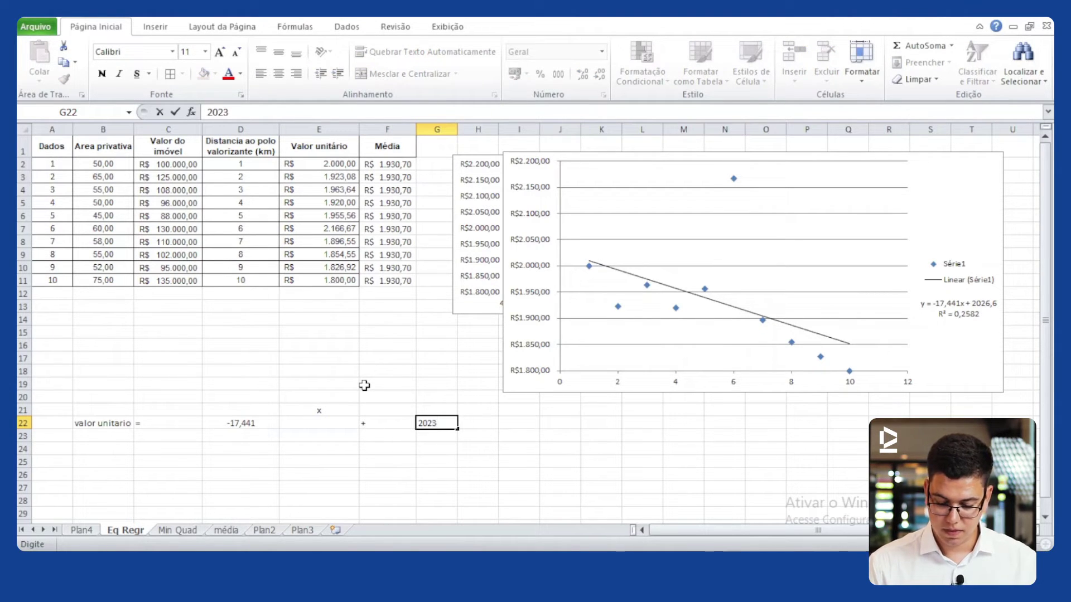
{"action": "type", "text": ",6"}
{"action": "key", "text": "Return"}
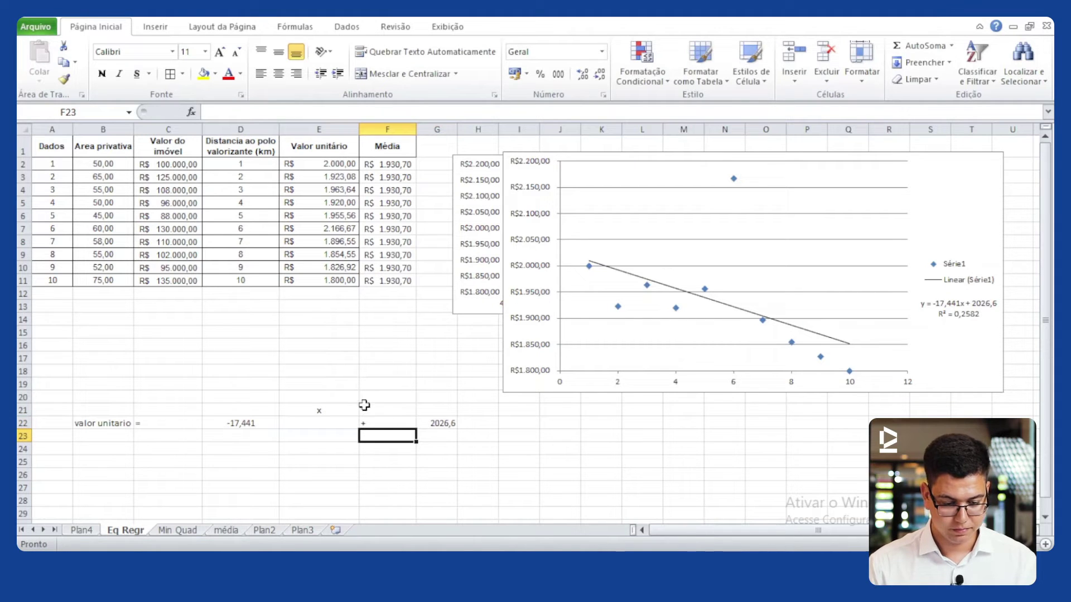
Step: Center the contents of the equation cells D21:G22
{"action": "left_click_drag", "start_coordinate": [263, 417], "coordinate": [438, 426]}
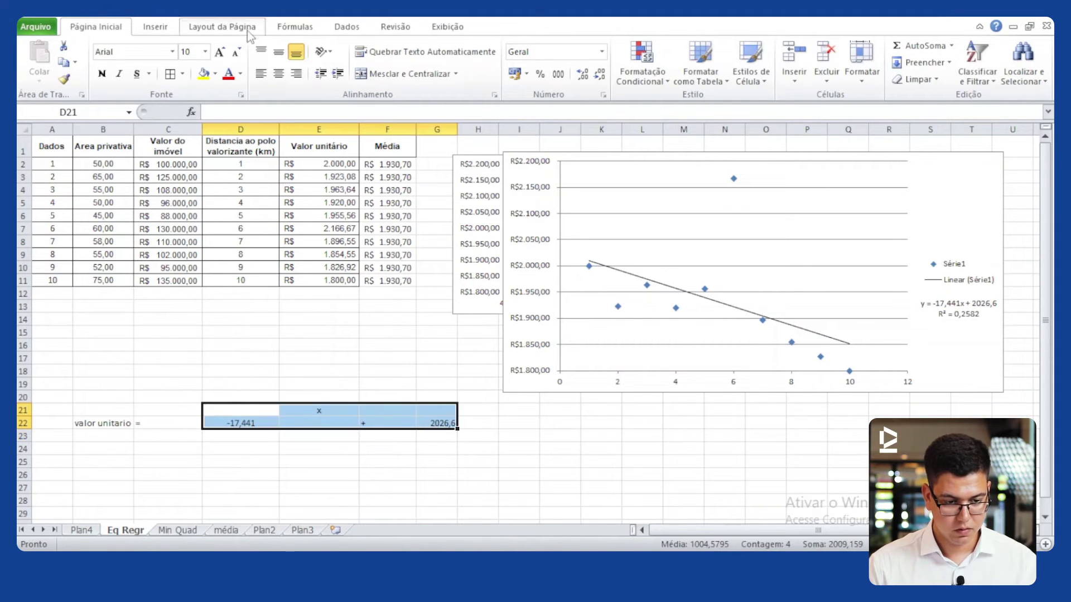
{"action": "left_click", "coordinate": [278, 73]}
{"action": "left_click", "coordinate": [245, 443]}
Step: Enter the label "valor unitario" in B23, leaving C23 empty
{"action": "left_click", "coordinate": [119, 441]}
{"action": "type", "text": "valor"}
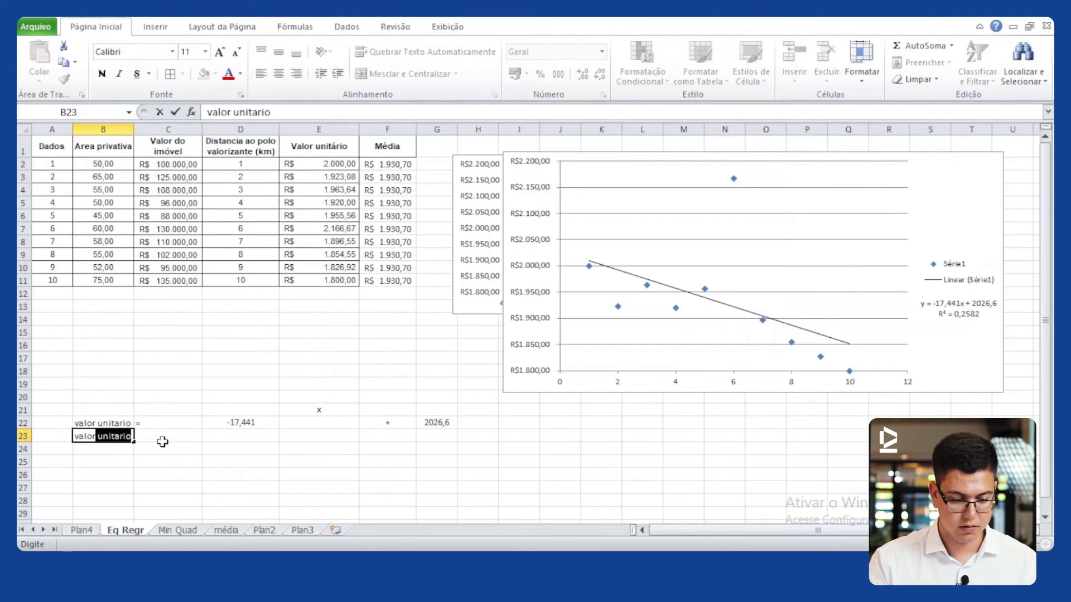
{"action": "left_click", "coordinate": [162, 442]}
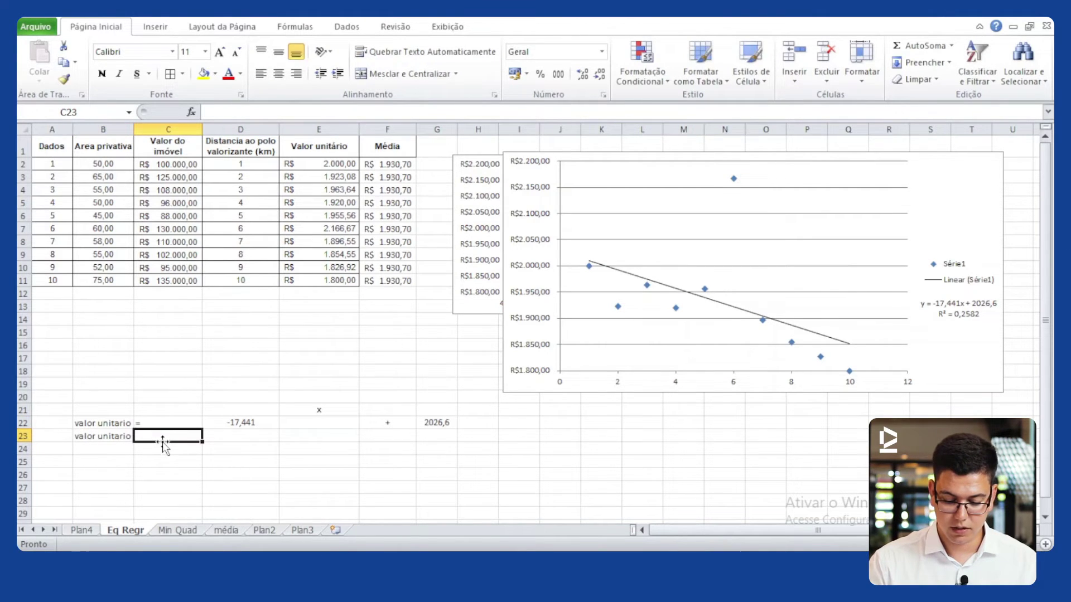
{"action": "type", "text": "="}
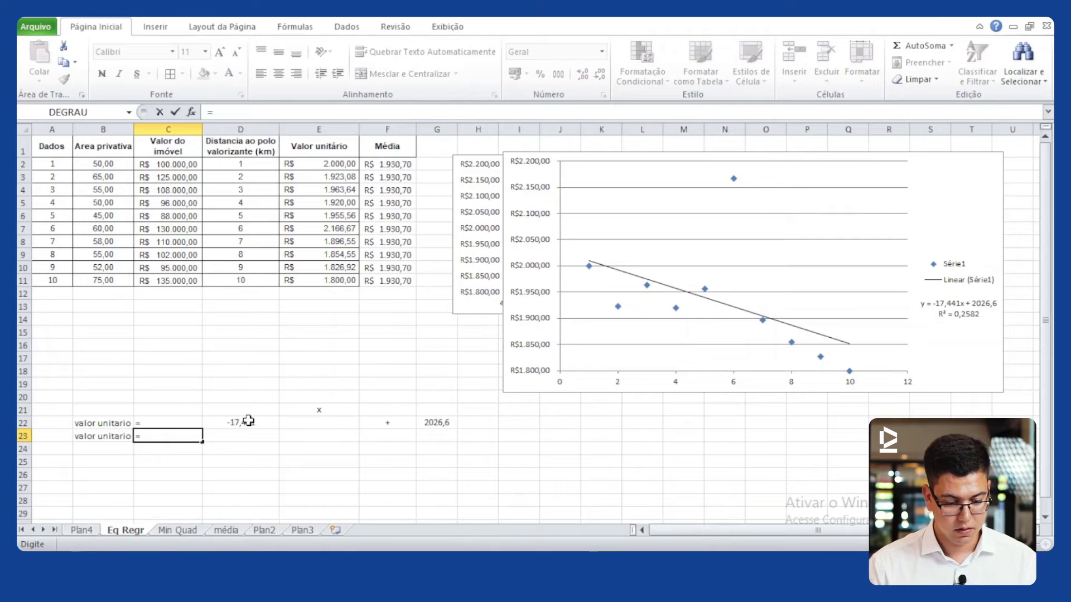
{"action": "key", "text": "Escape"}
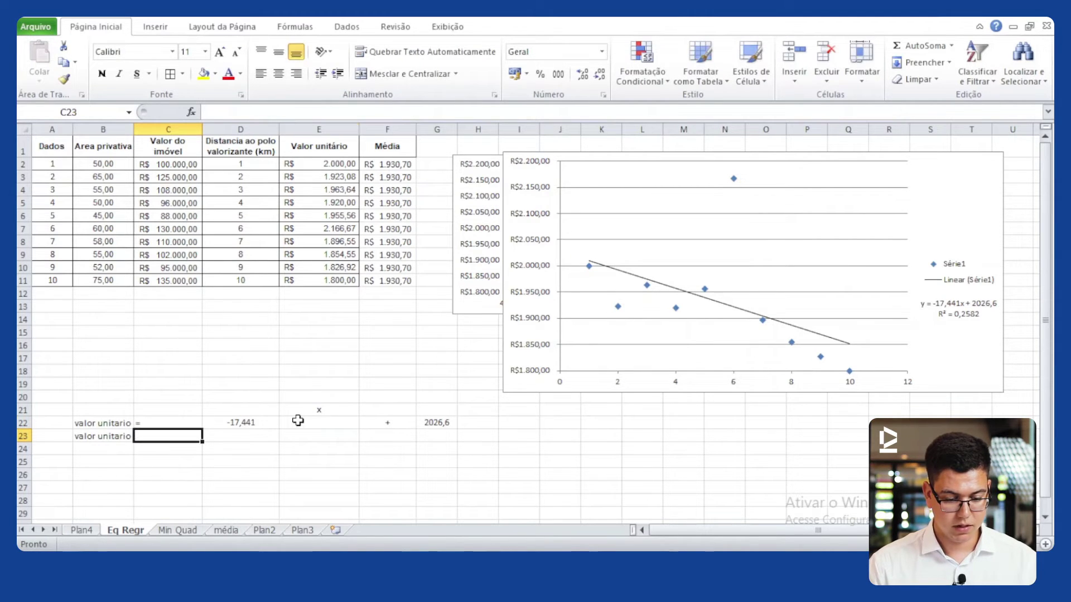
Step: Enter 1 as the x value in E22 and select the result cell C23
{"action": "left_click", "coordinate": [286, 421]}
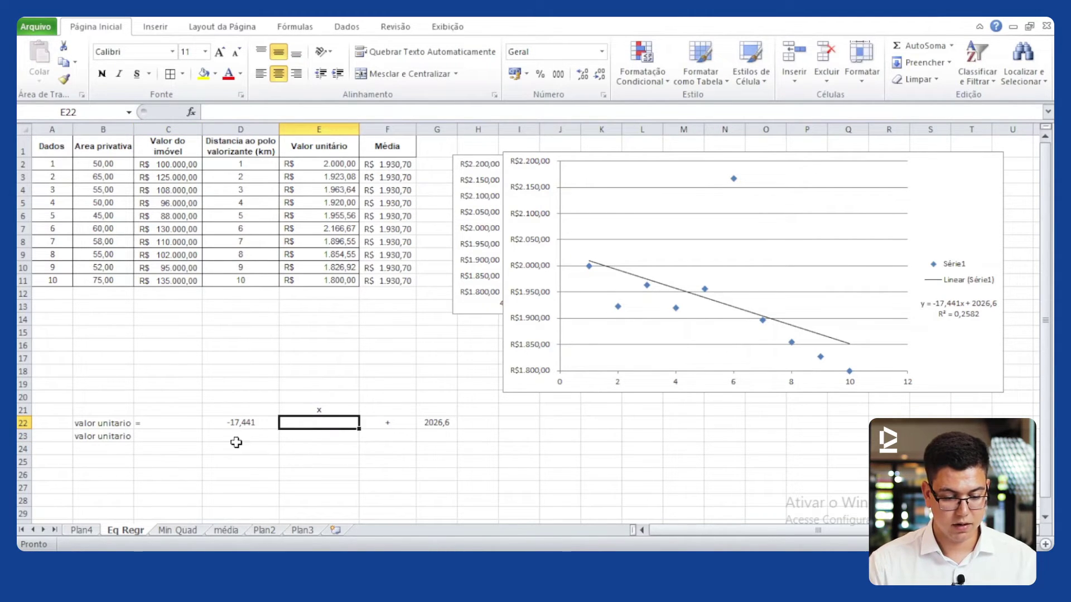
{"action": "type", "text": "1"}
{"action": "key", "text": "Left"}
{"action": "left_click", "coordinate": [192, 440]}
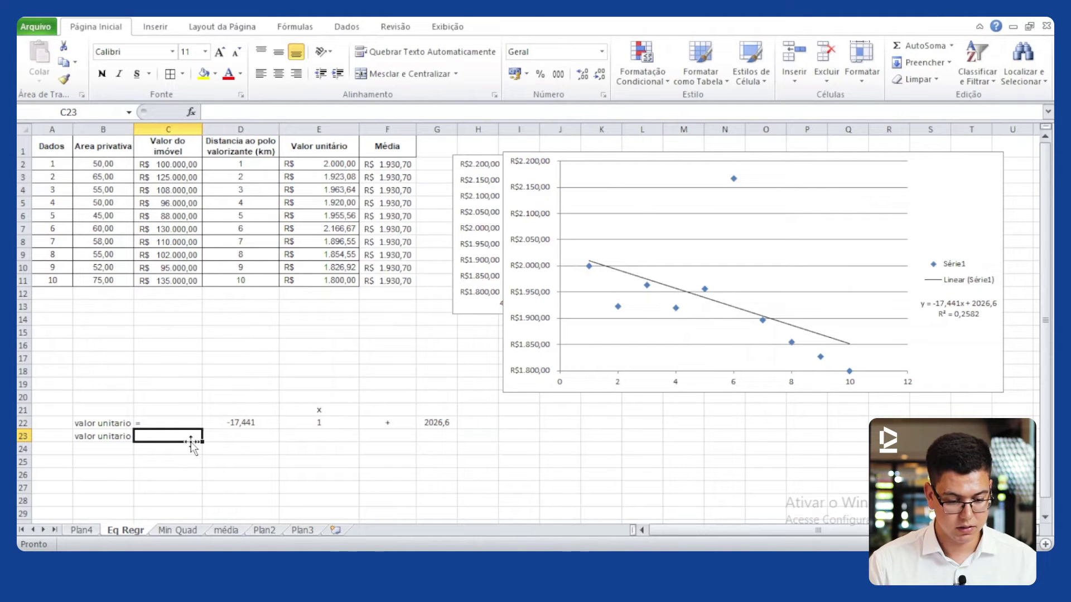
Step: Build the unit value formula =D22*E22+G22 in C23, multiplying the coefficient by x and adding the constant
{"action": "type", "text": "="}
{"action": "left_click", "coordinate": [249, 425]}
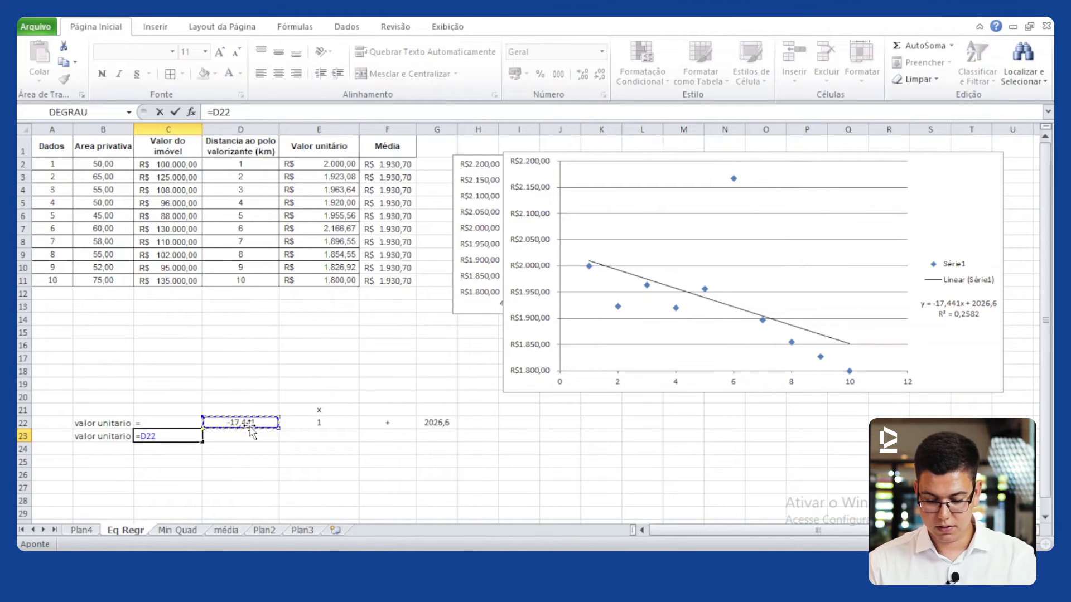
{"action": "type", "text": "*"}
{"action": "left_click", "coordinate": [335, 424]}
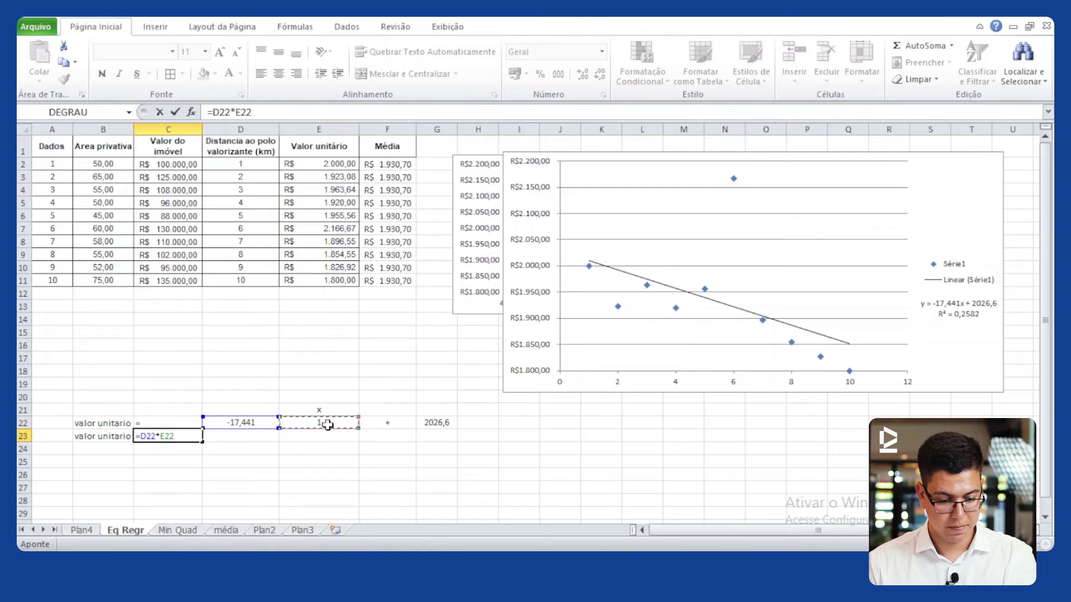
{"action": "left_click", "coordinate": [436, 423]}
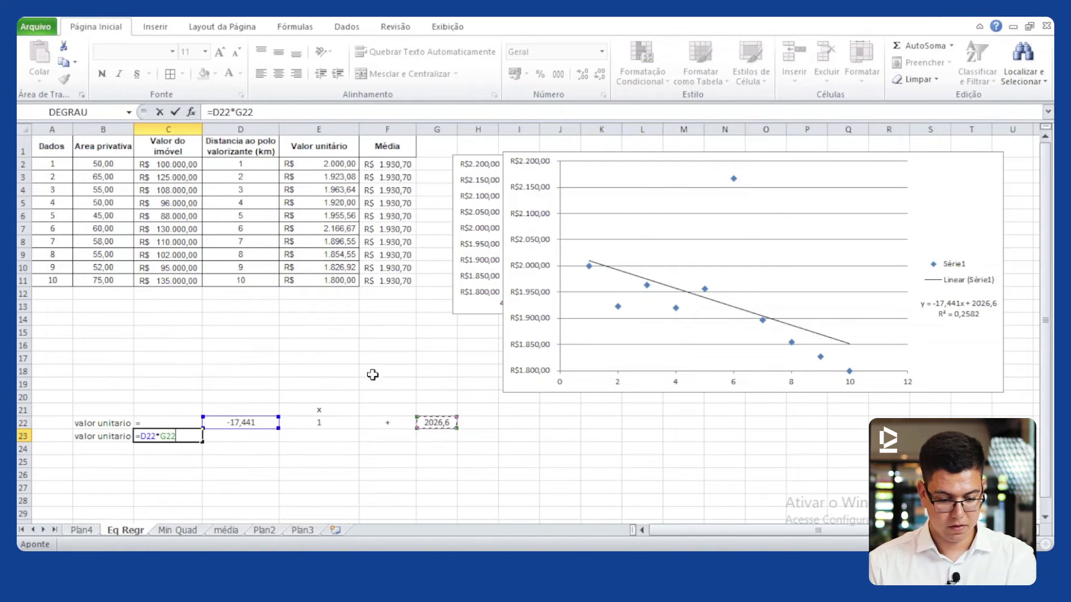
{"action": "key", "text": "BackSpace"}
{"action": "key", "text": "BackSpace"}
{"action": "key", "text": "BackSpace"}
{"action": "left_click", "coordinate": [323, 424]}
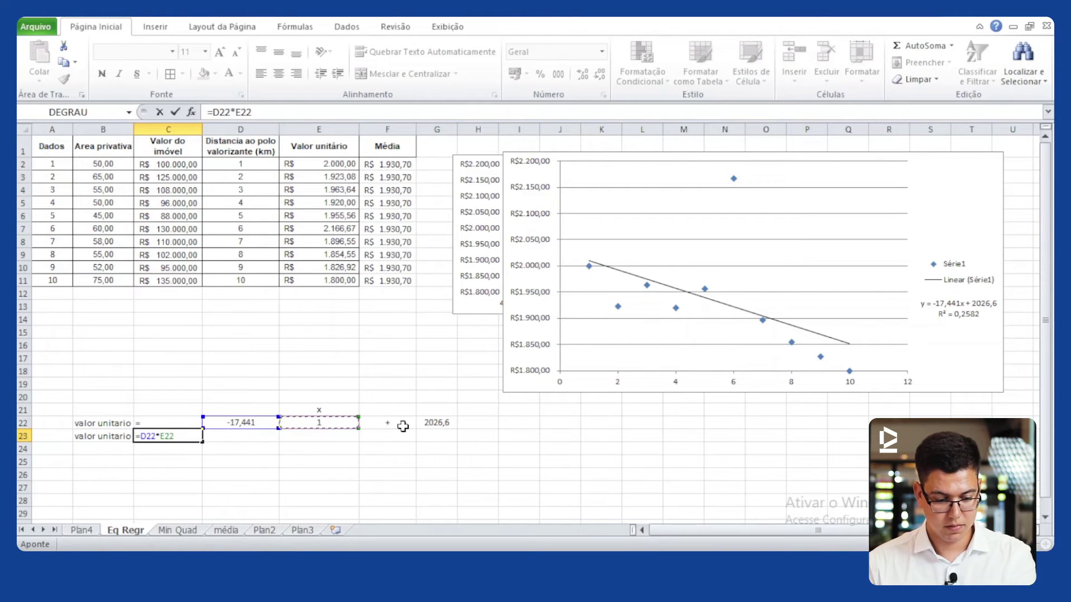
{"action": "type", "text": "+"}
{"action": "left_click", "coordinate": [428, 425]}
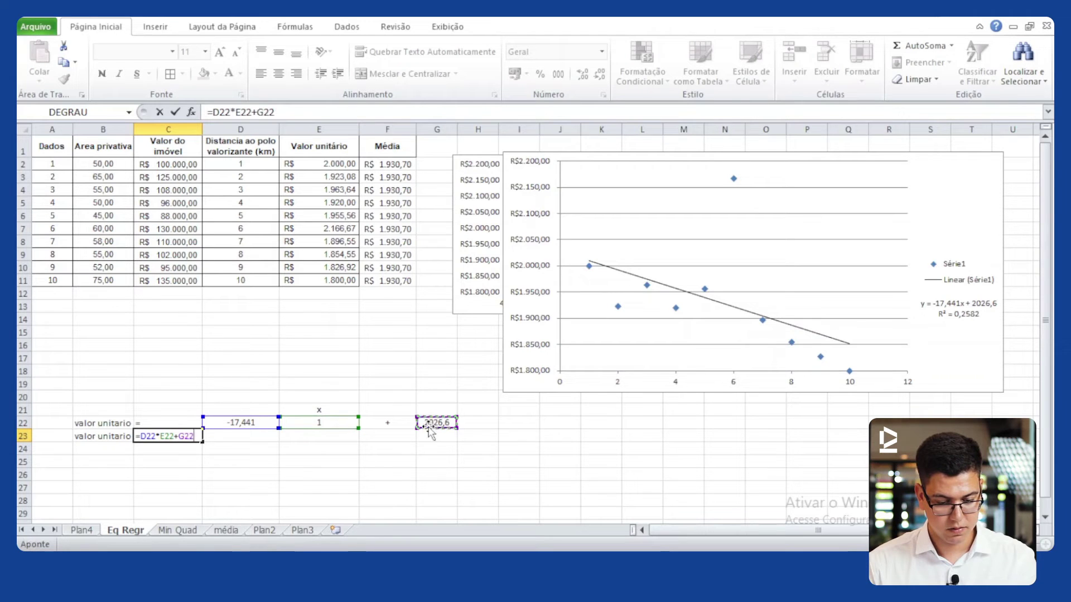
Step: Correct the added term in C23 to G22 and bracket the product, entering the formula as =(D22*E22)+G22
{"action": "left_click", "coordinate": [248, 425]}
{"action": "double_click", "coordinate": [186, 436]}
{"action": "left_click", "coordinate": [179, 436]}
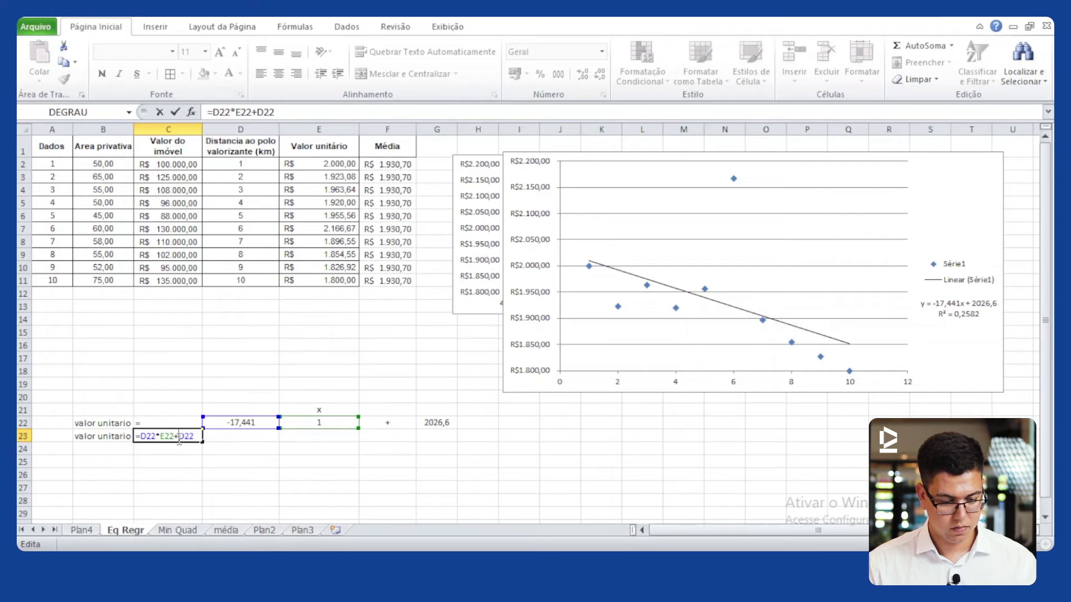
{"action": "type", "text": "F"}
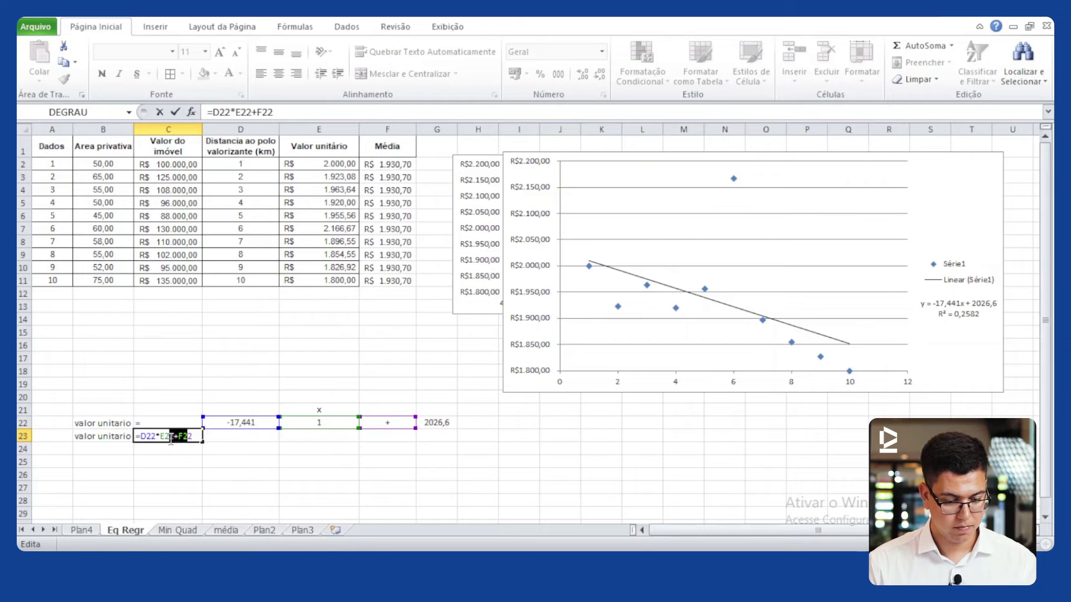
{"action": "type", "text": "G"}
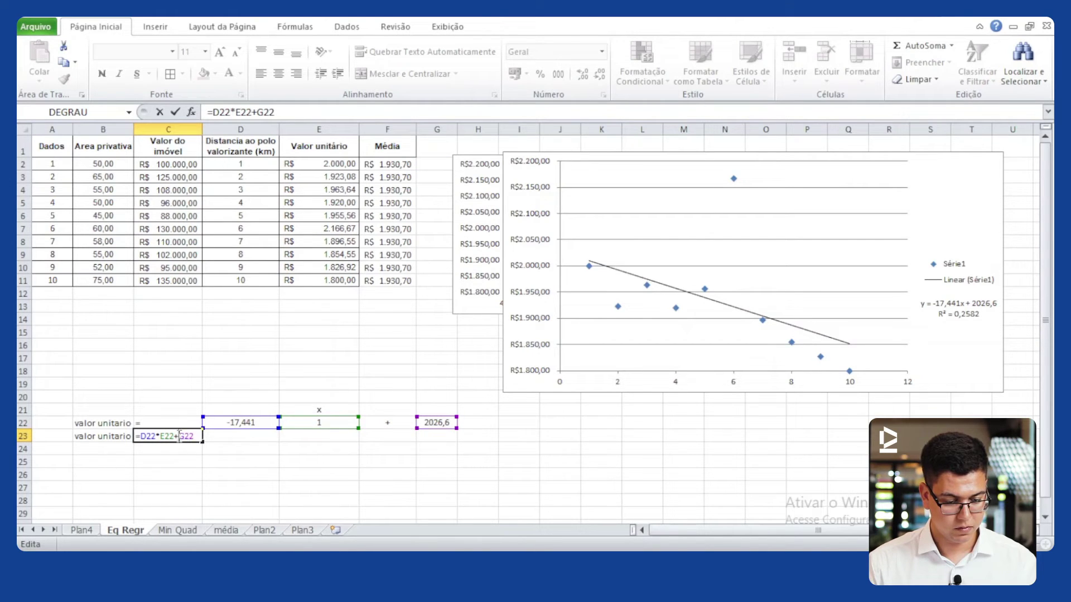
{"action": "type", "text": ")"}
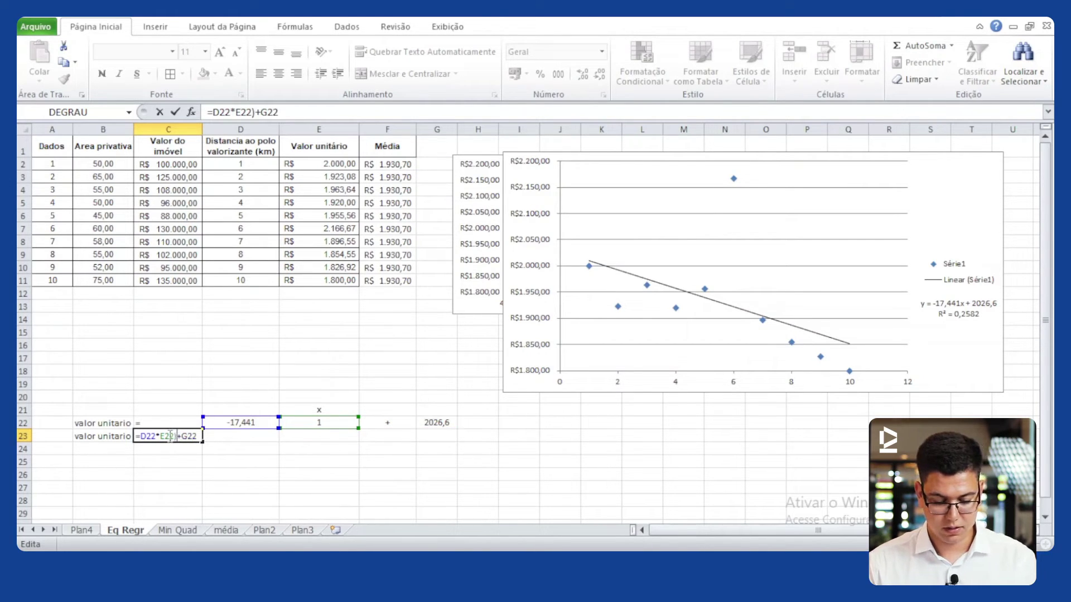
{"action": "type", "text": "("}
{"action": "key", "text": "Return"}
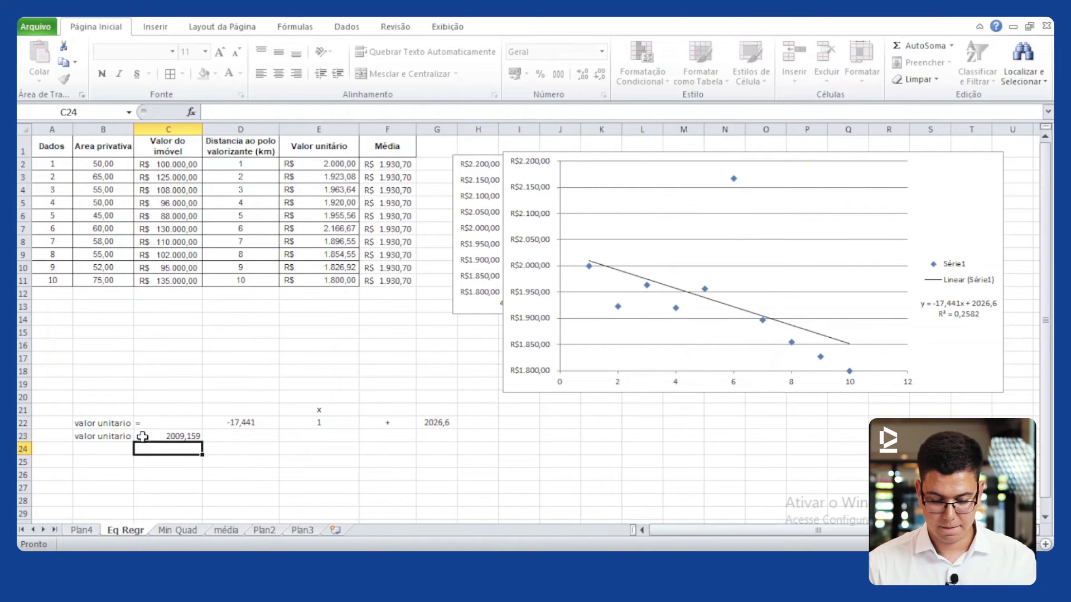
{"action": "left_click", "coordinate": [182, 437]}
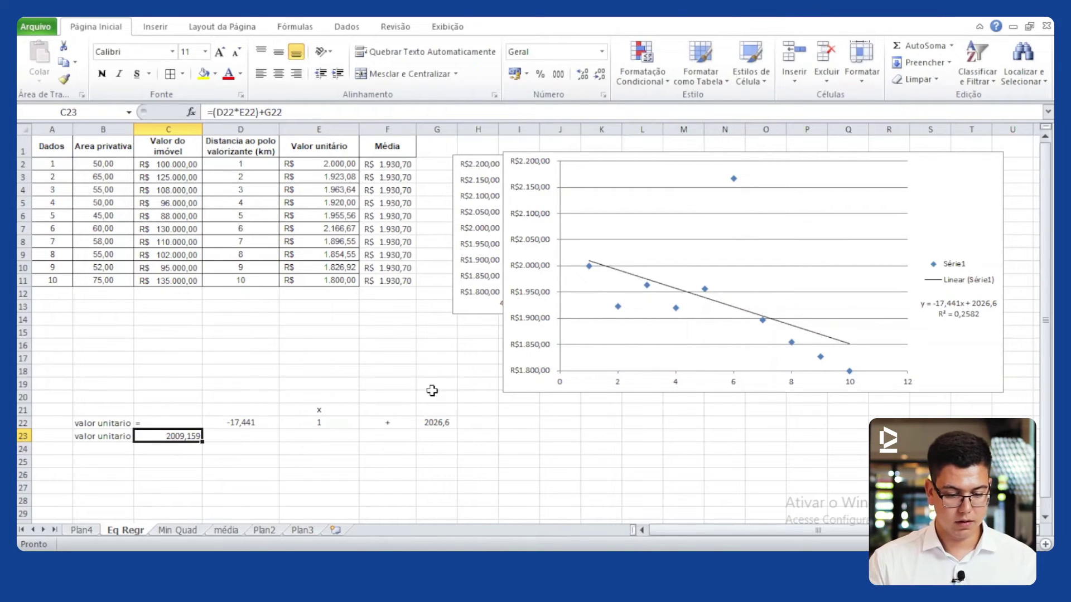
Step: Evaluate the equation for further distances by setting x in E22 to 2, followed by 3
{"action": "left_click", "coordinate": [355, 424]}
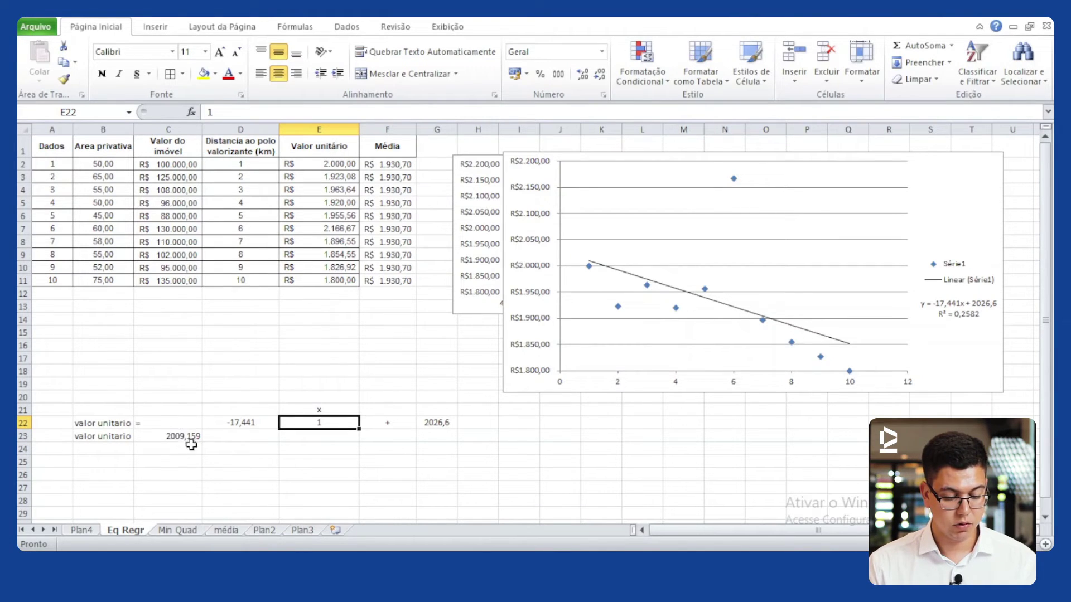
{"action": "type", "text": "2"}
{"action": "key", "text": "Return"}
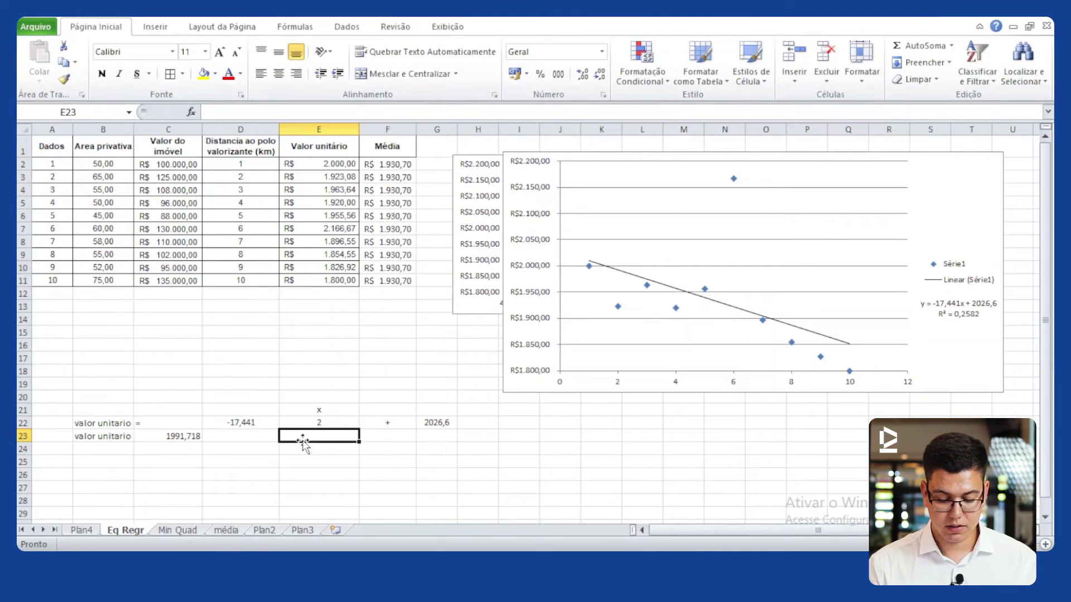
{"action": "key", "text": "Up"}
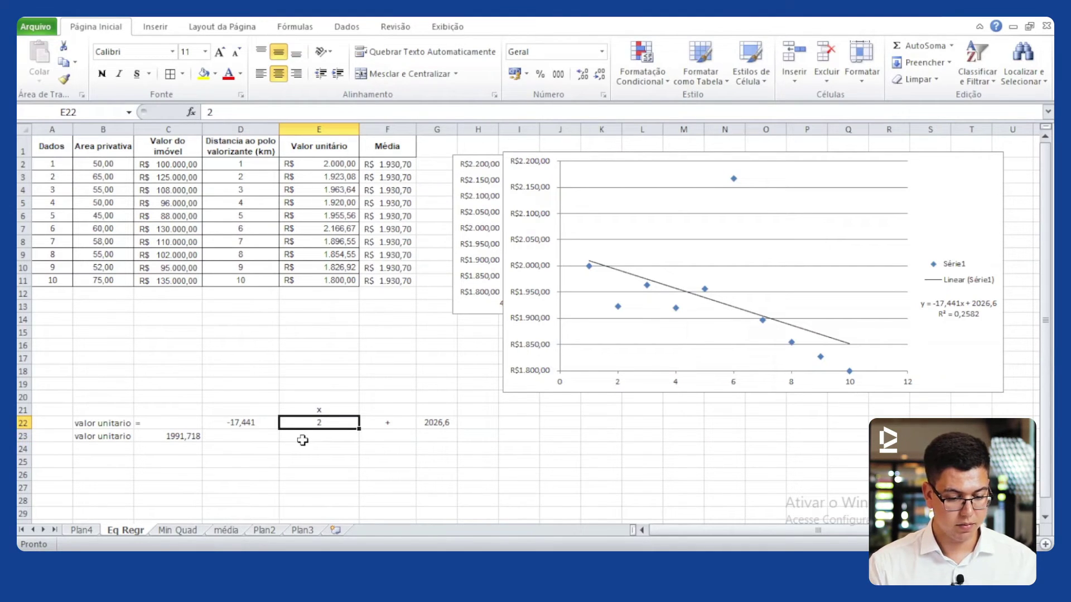
{"action": "type", "text": "3"}
{"action": "key", "text": "Return"}
{"action": "key", "text": "alt"}
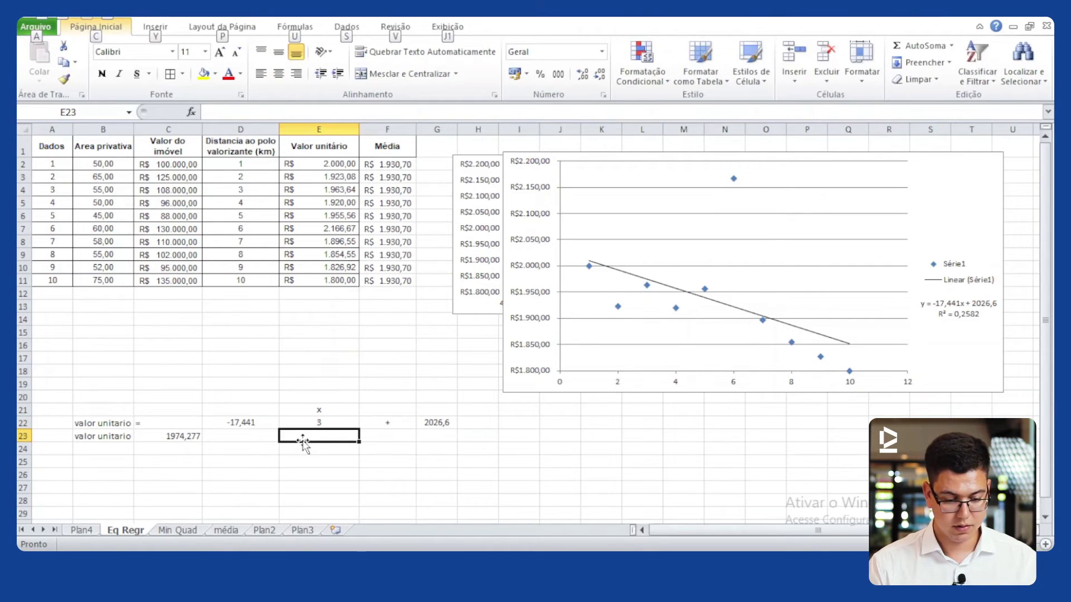
{"action": "key", "text": "alt"}
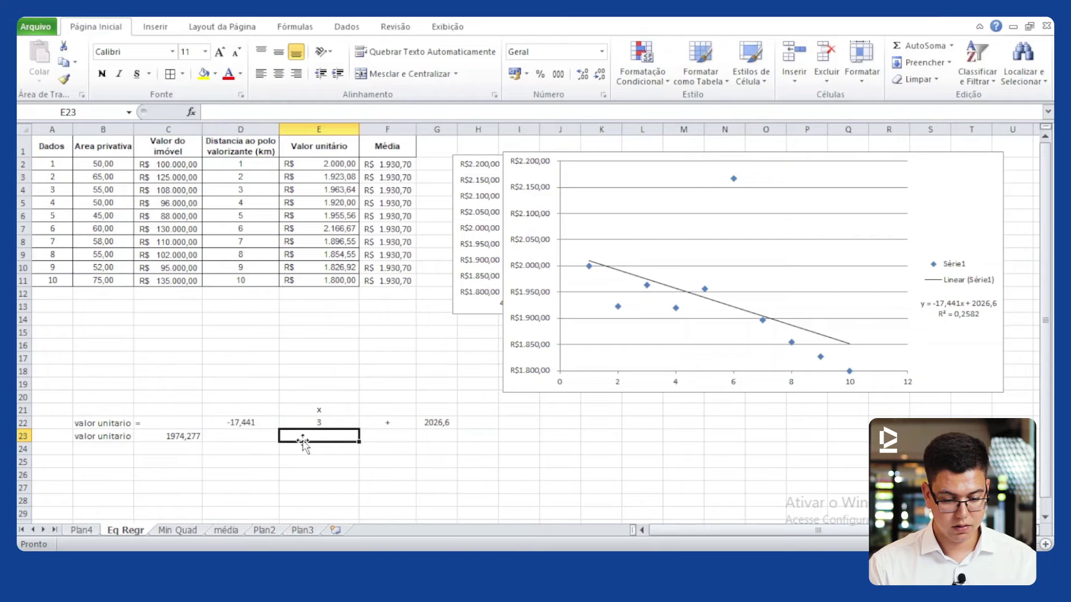
Step: Add the label "AREA" in B24 and enter an area of 50 in C24
{"action": "left_click", "coordinate": [103, 450]}
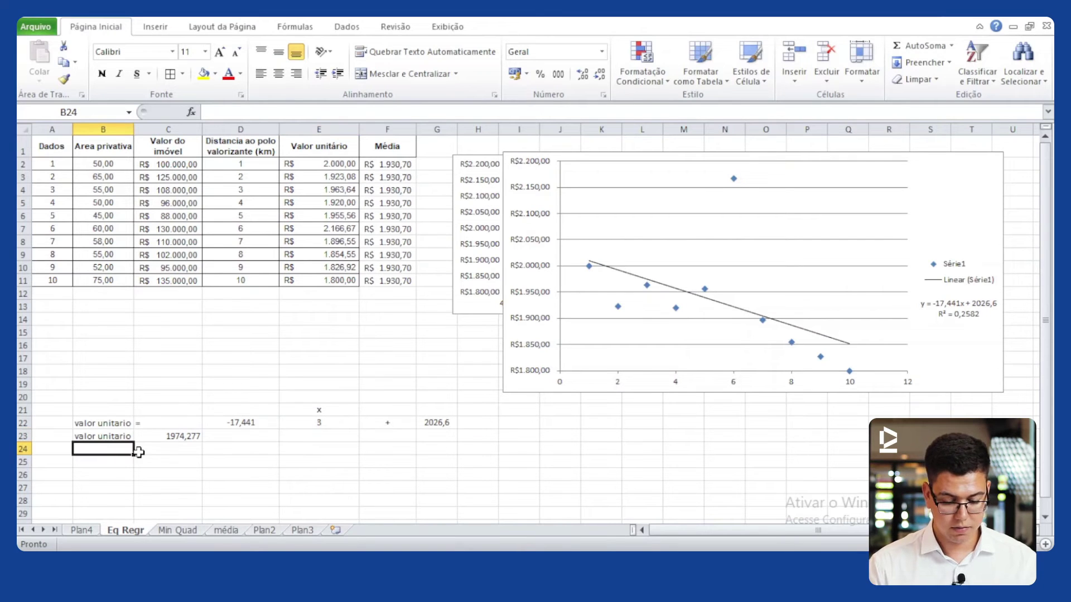
{"action": "left_click", "coordinate": [194, 452]}
{"action": "left_click", "coordinate": [98, 452]}
{"action": "type", "text": "AREA"}
{"action": "left_click", "coordinate": [150, 457]}
{"action": "type", "text": "50"}
{"action": "key", "text": "Return"}
Step: Label B25 "valor total" and calculate the total in C25 with =C23*C24
{"action": "type", "text": "valor total"}
{"action": "left_click", "coordinate": [150, 457]}
{"action": "type", "text": "="}
{"action": "left_click", "coordinate": [184, 436]}
{"action": "type", "text": "*"}
{"action": "left_click", "coordinate": [190, 450]}
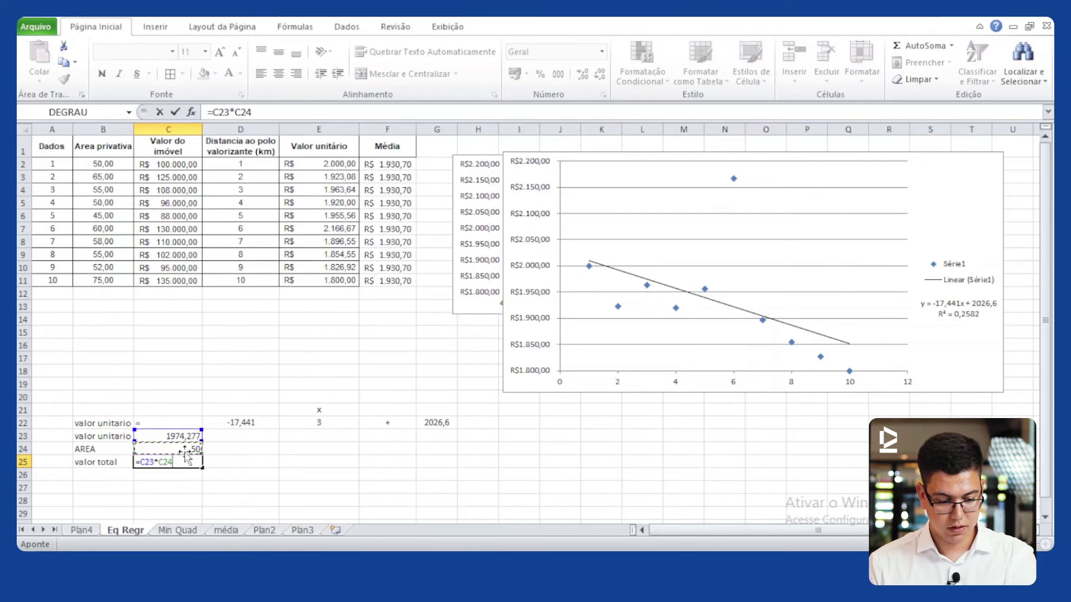
{"action": "key", "text": "Return"}
Step: Format the total value in C25 as R$ accounting currency
{"action": "left_click", "coordinate": [185, 462]}
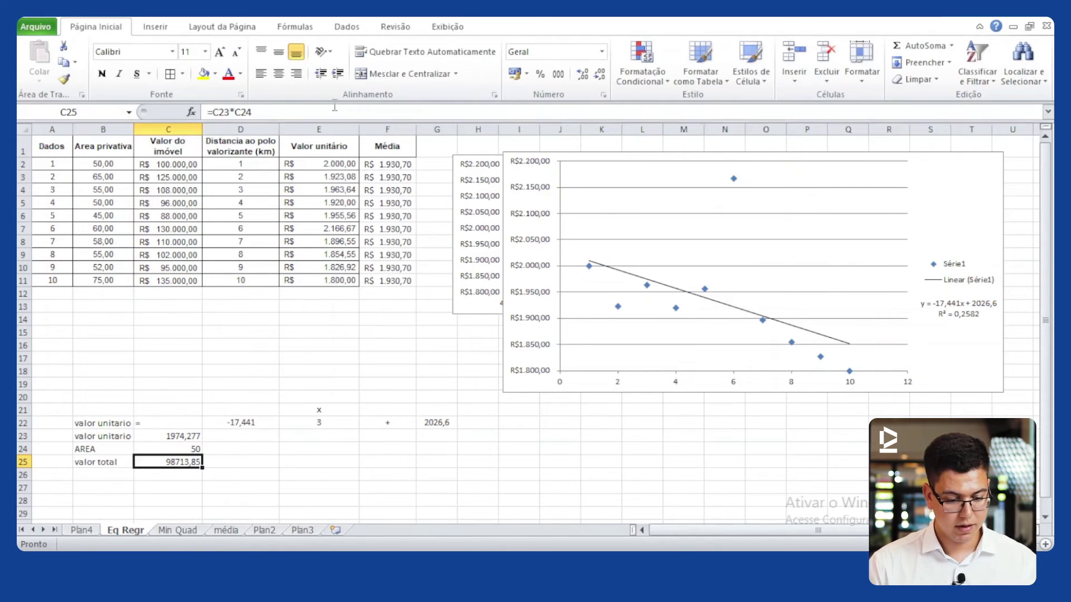
{"action": "left_click", "coordinate": [196, 439]}
{"action": "left_click", "coordinate": [198, 450]}
Step: Try x values of 1 and 2 in E22 and check the total value in C25 for each
{"action": "left_click", "coordinate": [329, 422]}
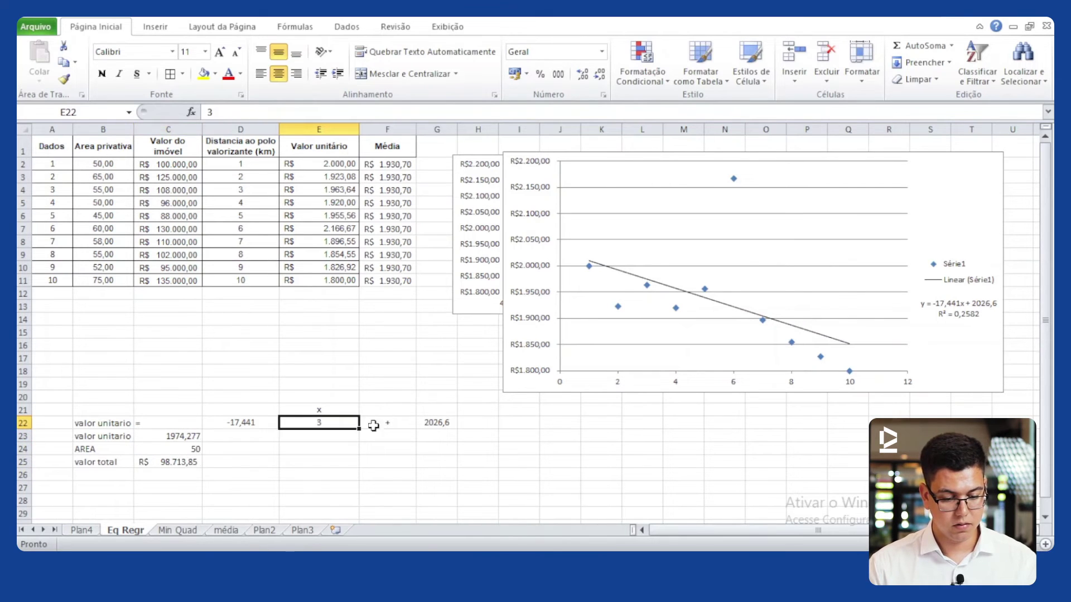
{"action": "type", "text": "1"}
{"action": "key", "text": "Return"}
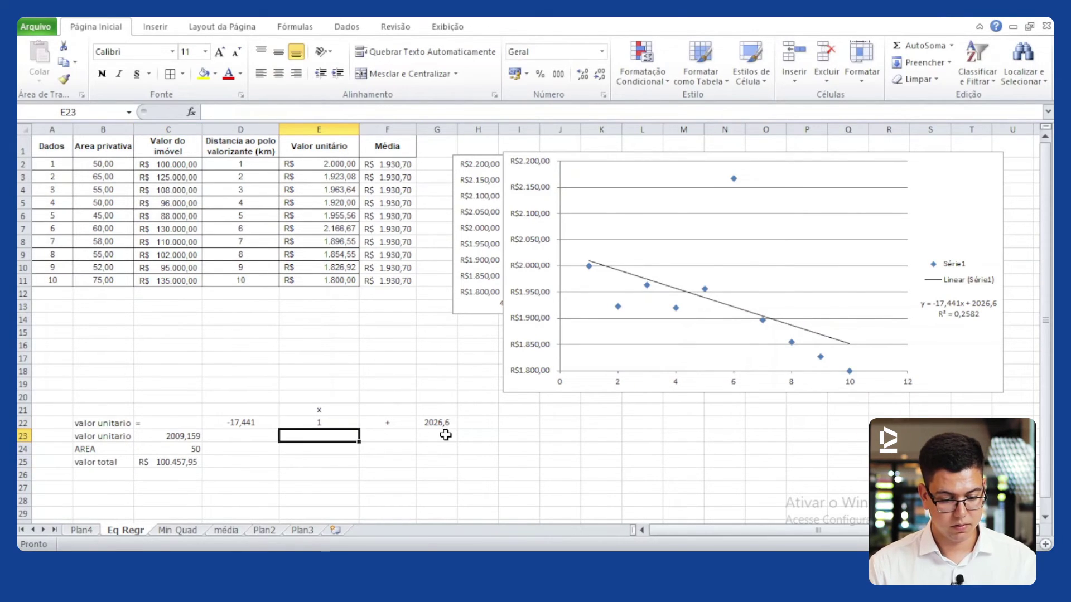
{"action": "key", "text": "Up"}
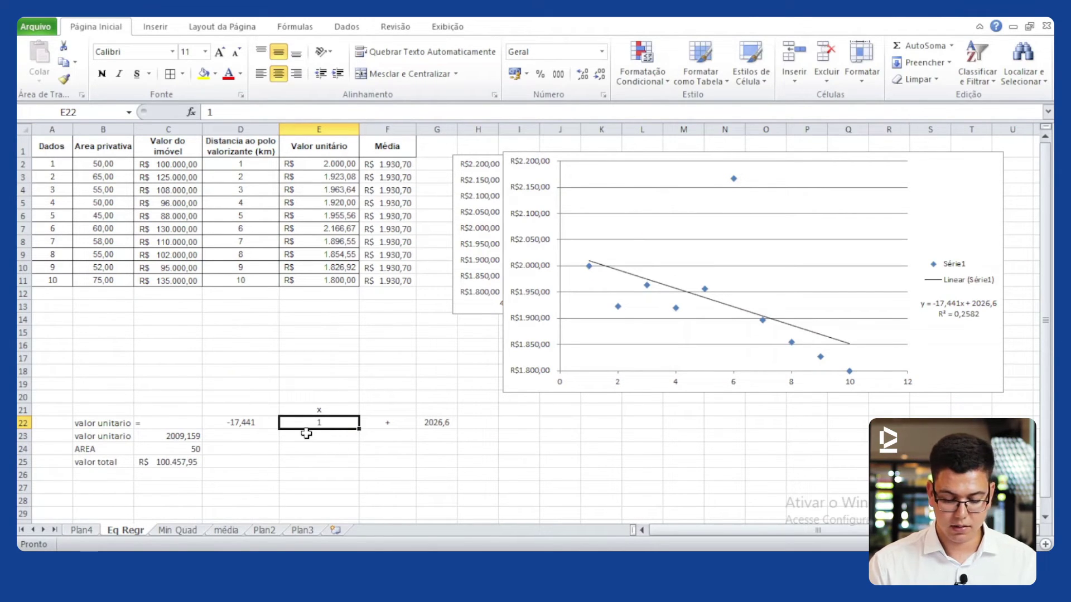
{"action": "type", "text": "2"}
{"action": "key", "text": "Return"}
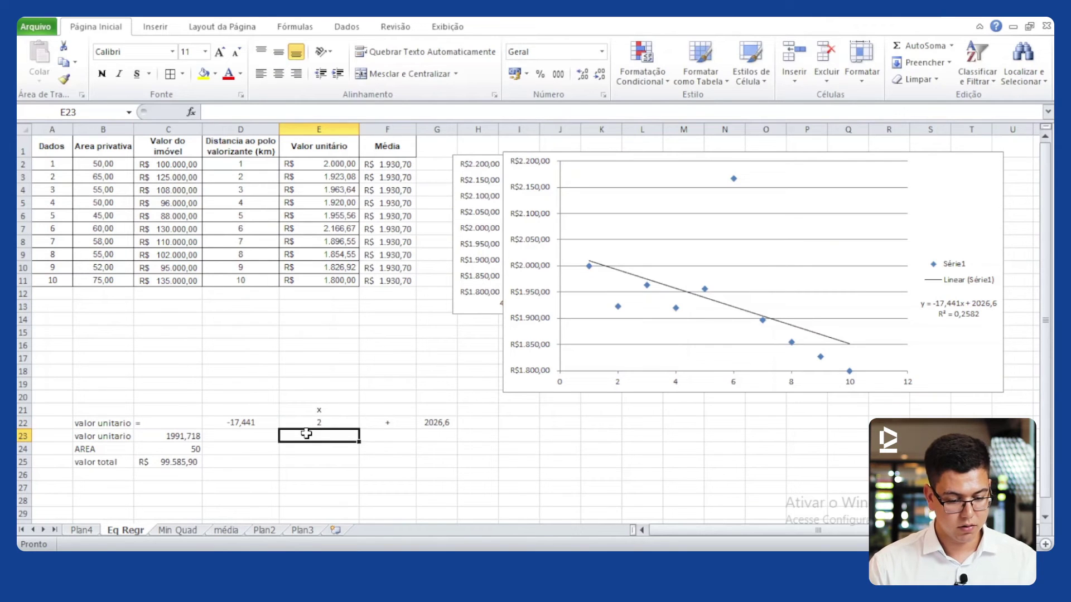
{"action": "left_click", "coordinate": [189, 458]}
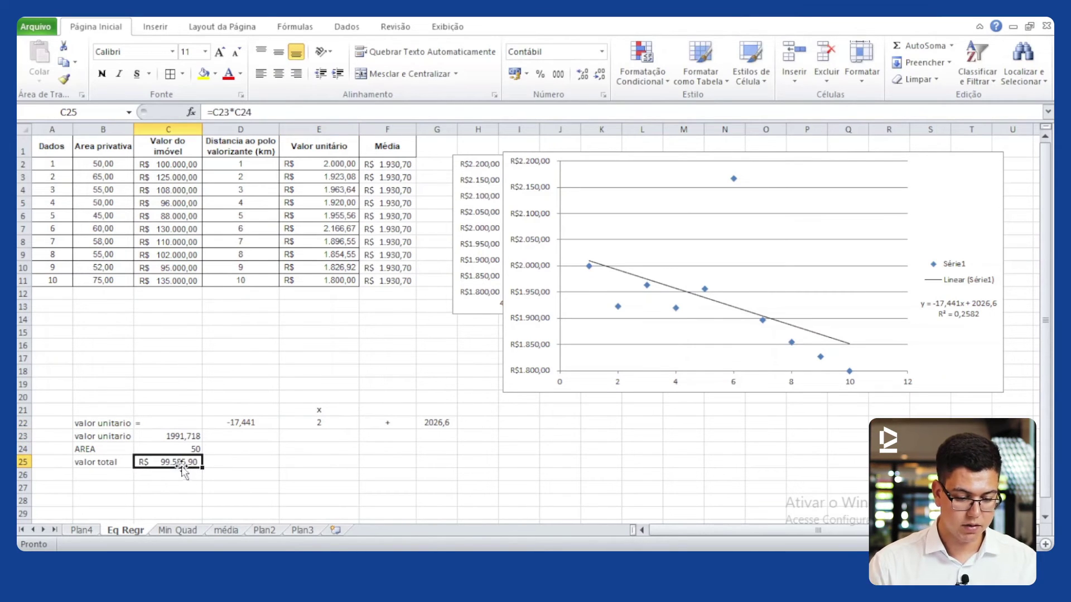
Step: Set x in E22 to 3 and check the unit value in C23 and the total in C25
{"action": "left_click", "coordinate": [319, 425]}
{"action": "type", "text": "3"}
{"action": "key", "text": "Return"}
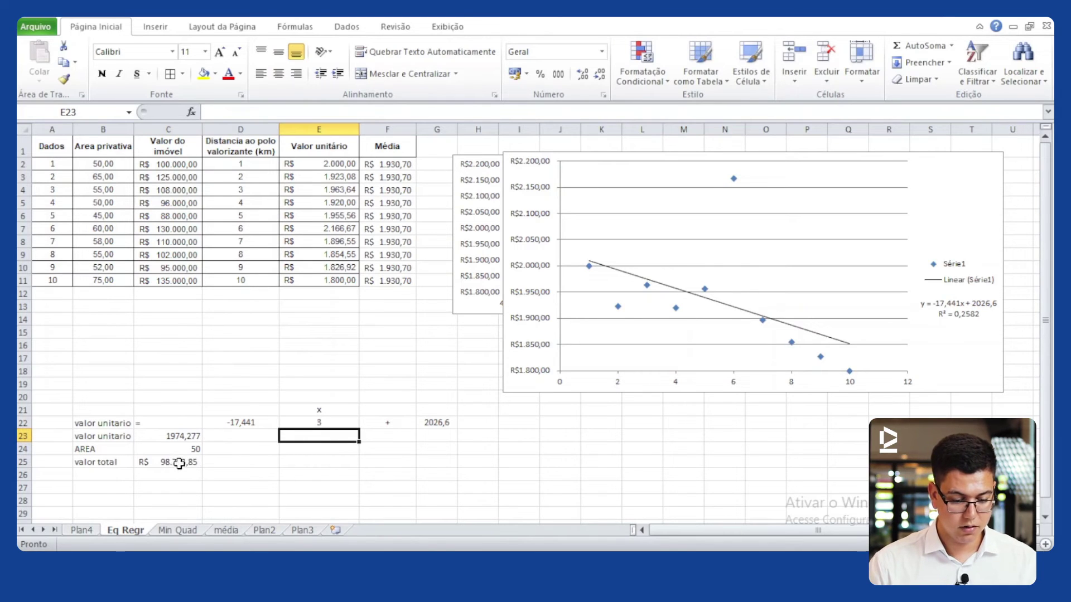
{"action": "key", "text": "Up"}
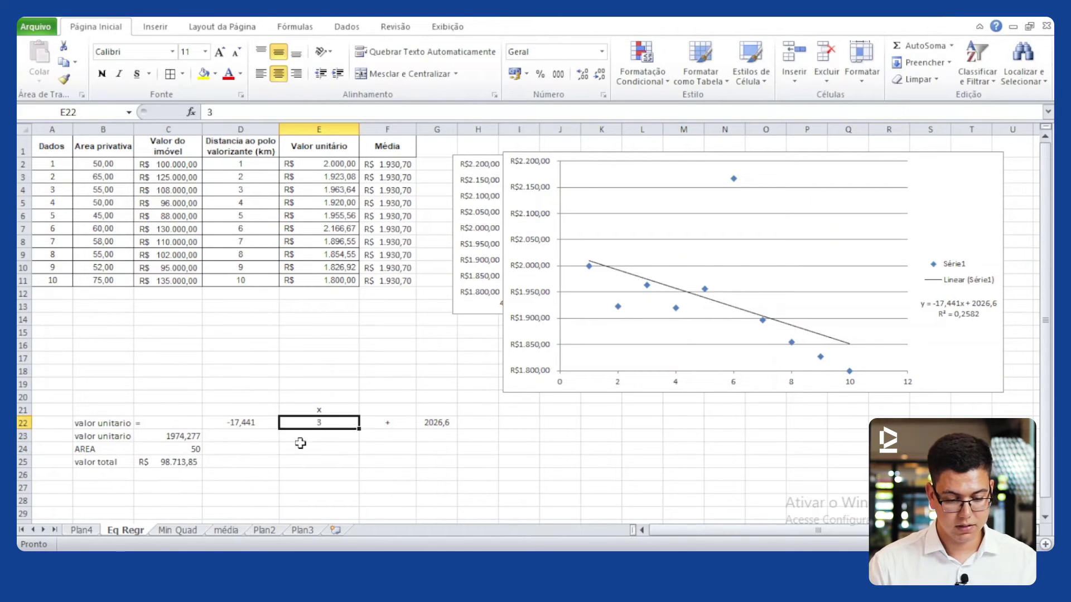
{"action": "left_click", "coordinate": [177, 463]}
{"action": "left_click", "coordinate": [174, 437]}
{"action": "left_click", "coordinate": [177, 465]}
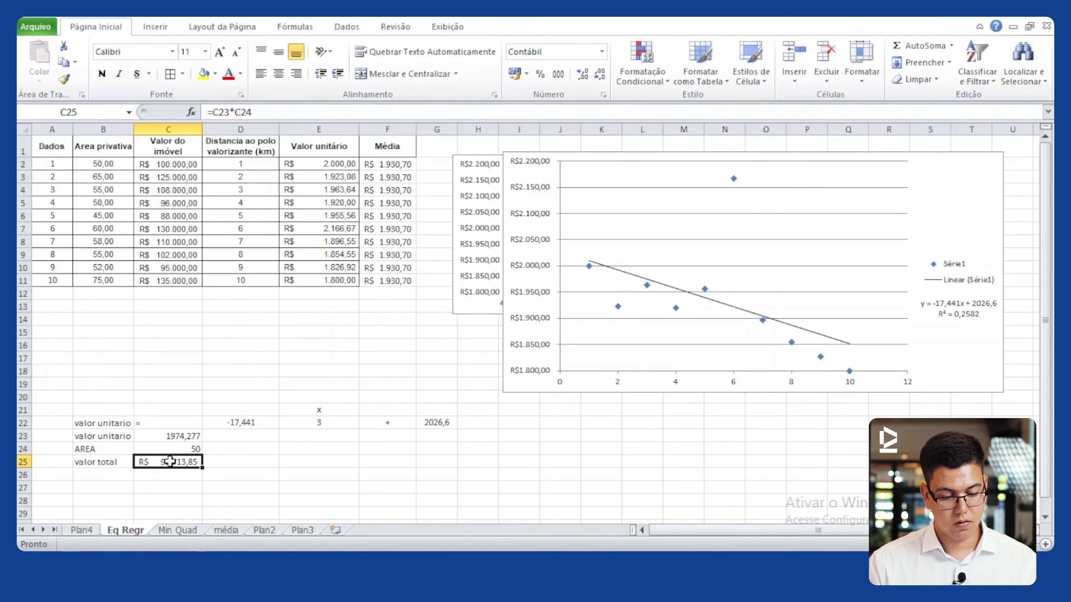
Step: Shrink the regression chart and place it beside the mean chart, widening it slightly toward that chart
{"action": "left_click", "coordinate": [885, 328]}
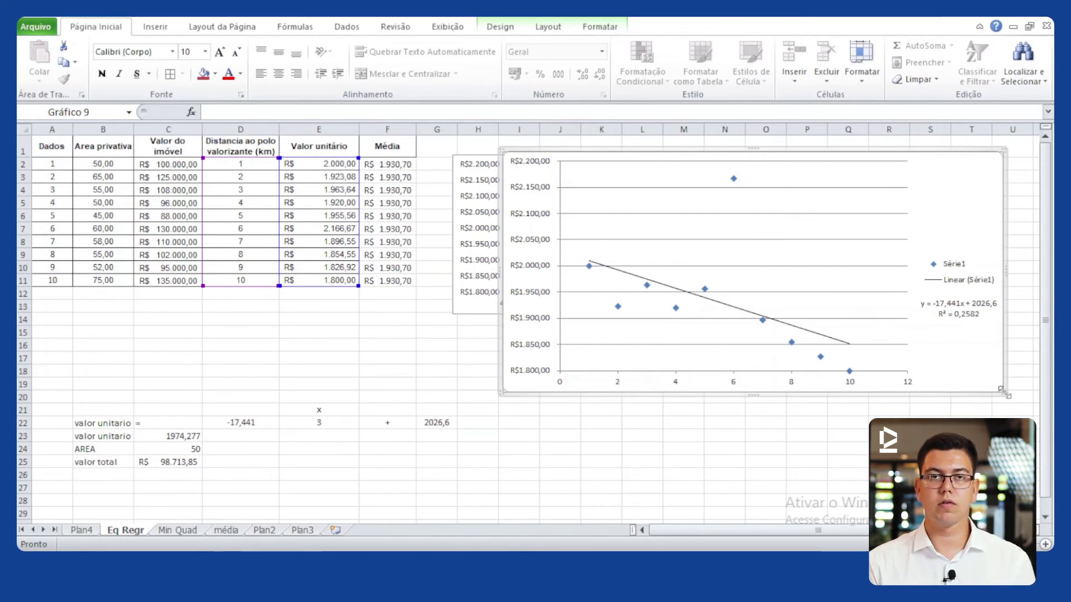
{"action": "left_click_drag", "start_coordinate": [1001, 389], "coordinate": [780, 316]}
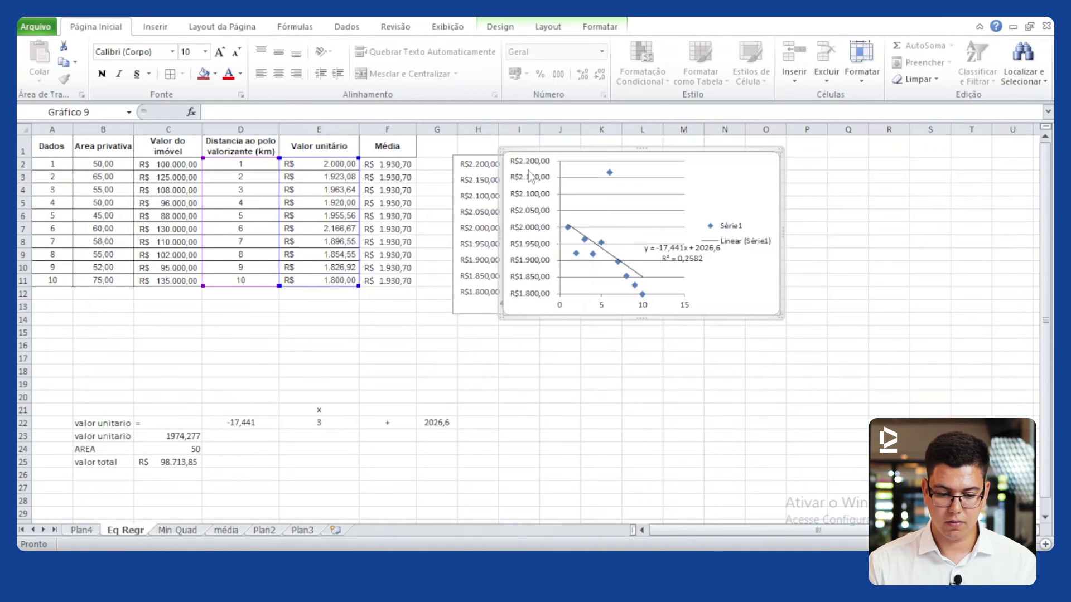
{"action": "left_click_drag", "start_coordinate": [514, 151], "coordinate": [722, 154]}
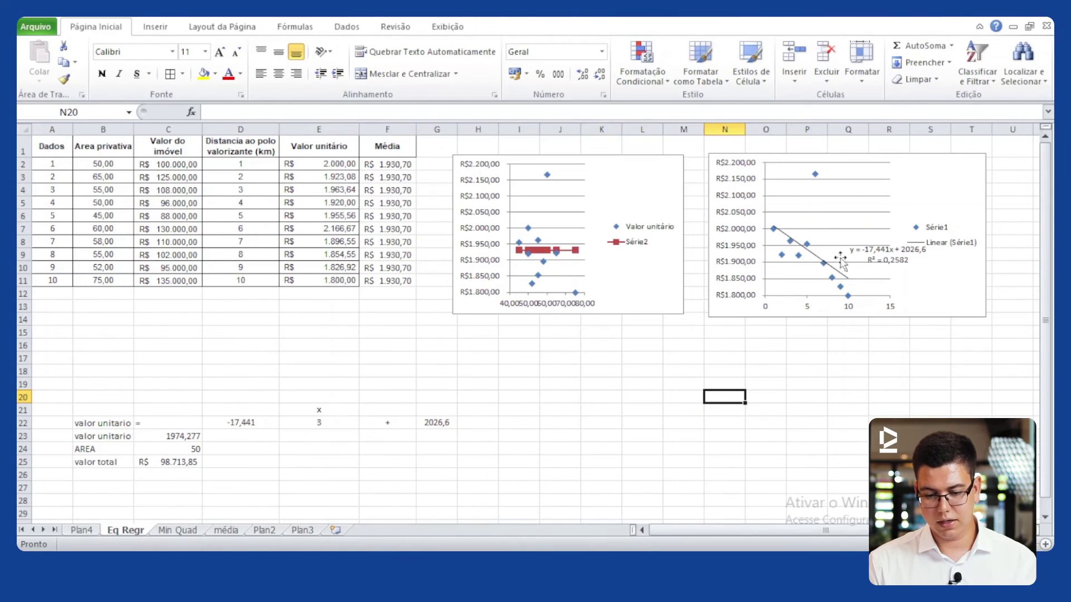
{"action": "left_click", "coordinate": [749, 306]}
{"action": "mouse_move", "coordinate": [705, 321]}
{"action": "left_mouse_down"}
{"action": "mouse_move", "coordinate": [664, 335]}
{"action": "mouse_move", "coordinate": [667, 366]}
{"action": "mouse_move", "coordinate": [693, 319]}
{"action": "left_mouse_up"}
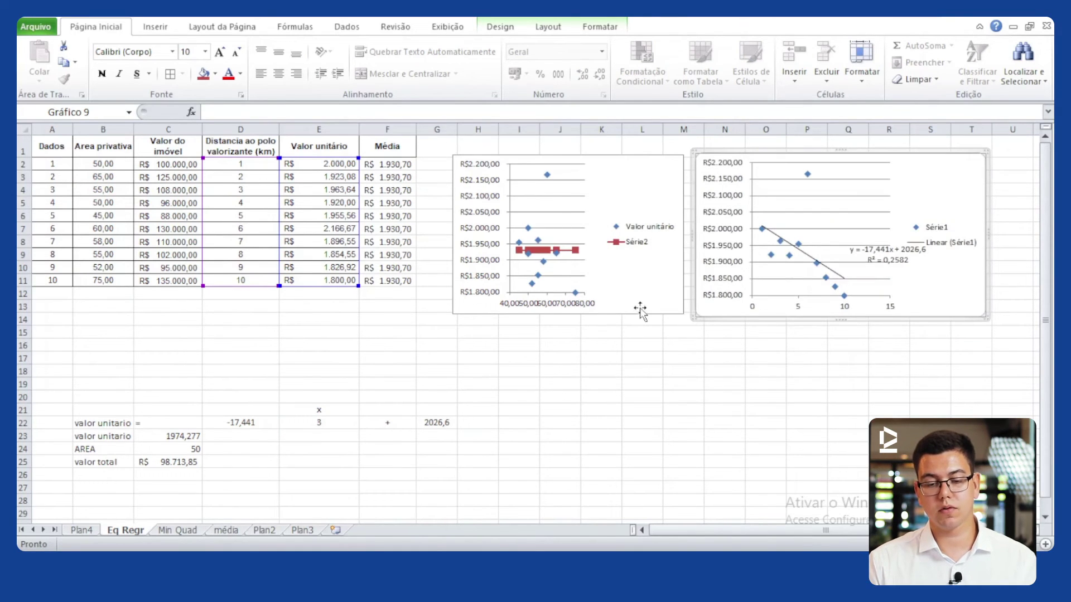
Step: Enlarge the mean chart to examine its data points against the horizontal Série2 line
{"action": "left_click", "coordinate": [677, 306]}
{"action": "left_click_drag", "start_coordinate": [681, 313], "coordinate": [848, 411]}
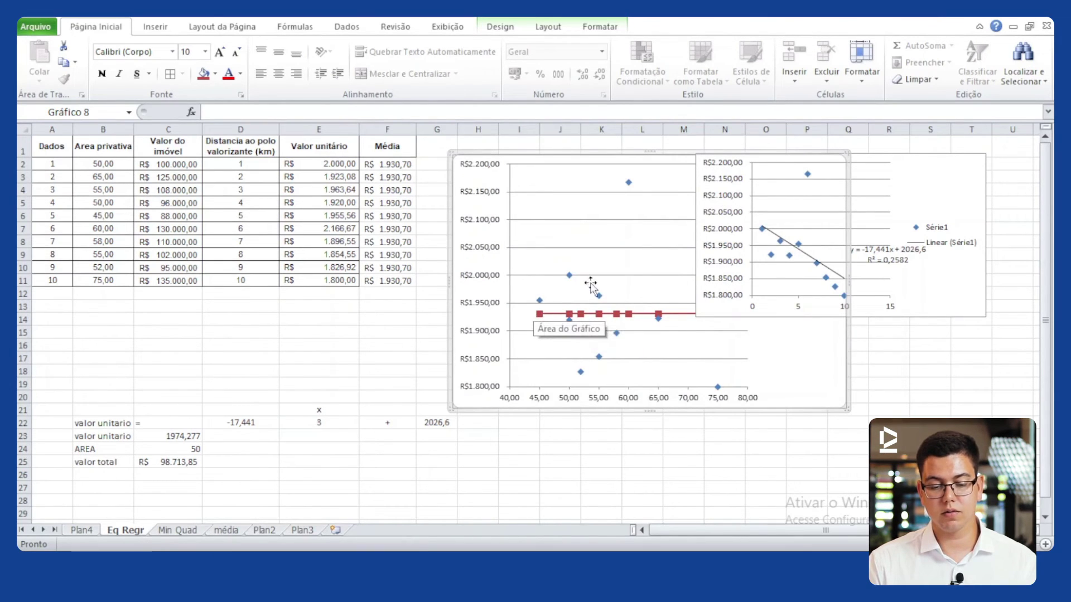
{"action": "left_click", "coordinate": [539, 301]}
{"action": "left_click", "coordinate": [744, 354]}
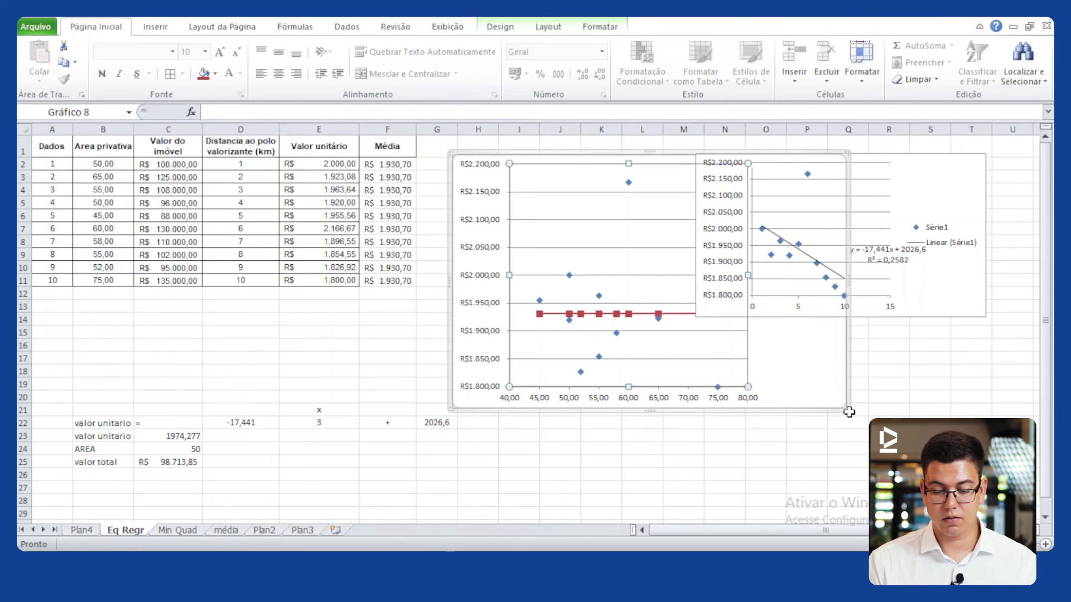
Step: Shrink the mean chart again, enlarge the regression chart, and inspect its first data point
{"action": "left_click_drag", "start_coordinate": [848, 413], "coordinate": [555, 432]}
{"action": "left_click", "coordinate": [876, 311]}
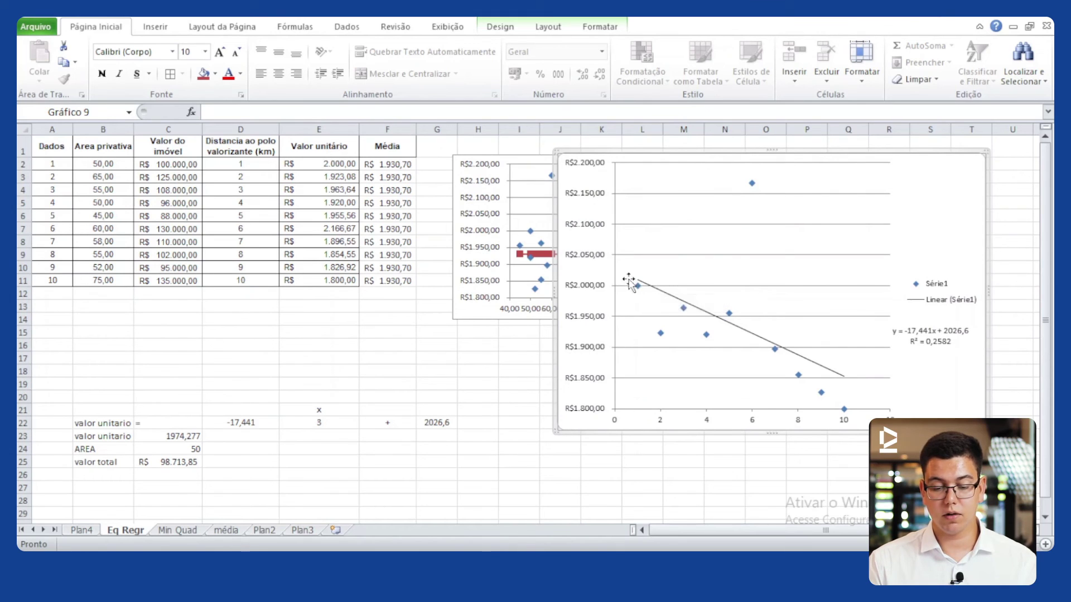
{"action": "mouse_move", "coordinate": [640, 290]}
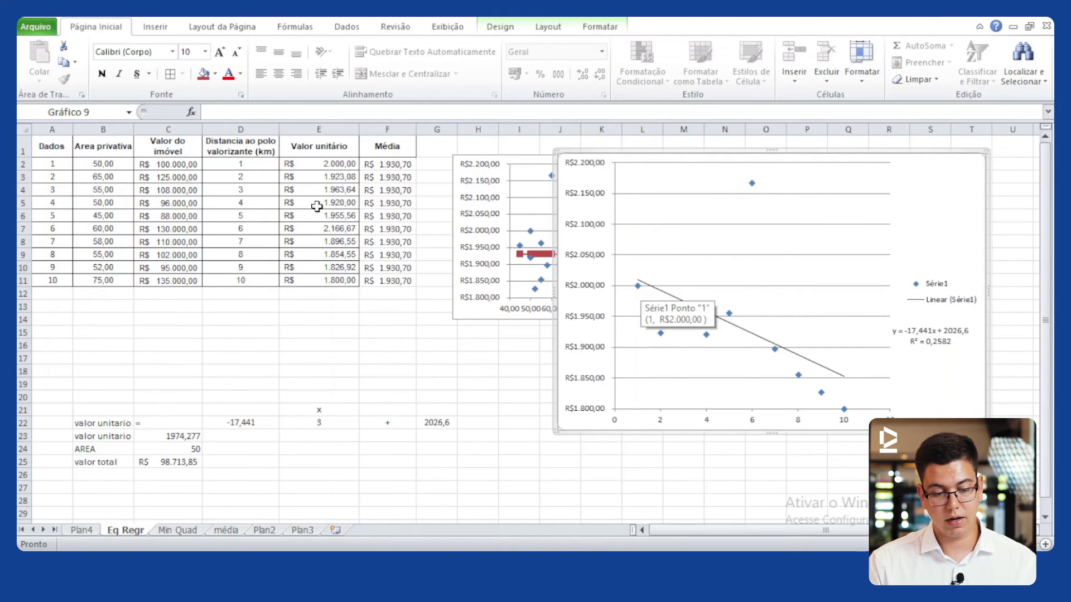
Step: Review the unit values in E2:E11 against the regression chart, and check the x value in E22
{"action": "left_click_drag", "start_coordinate": [349, 167], "coordinate": [347, 280]}
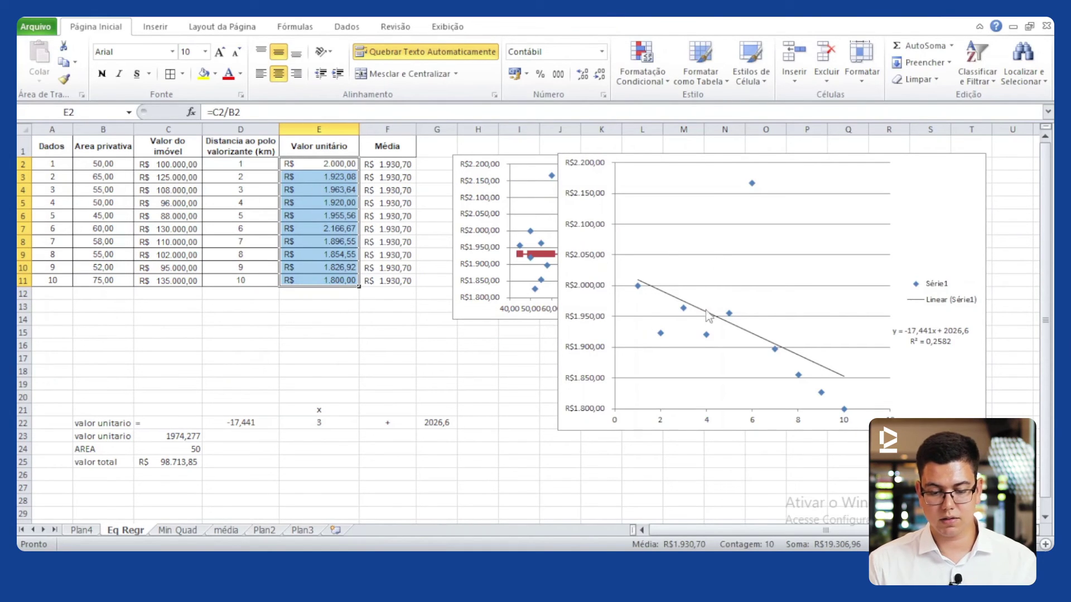
{"action": "left_click", "coordinate": [234, 461]}
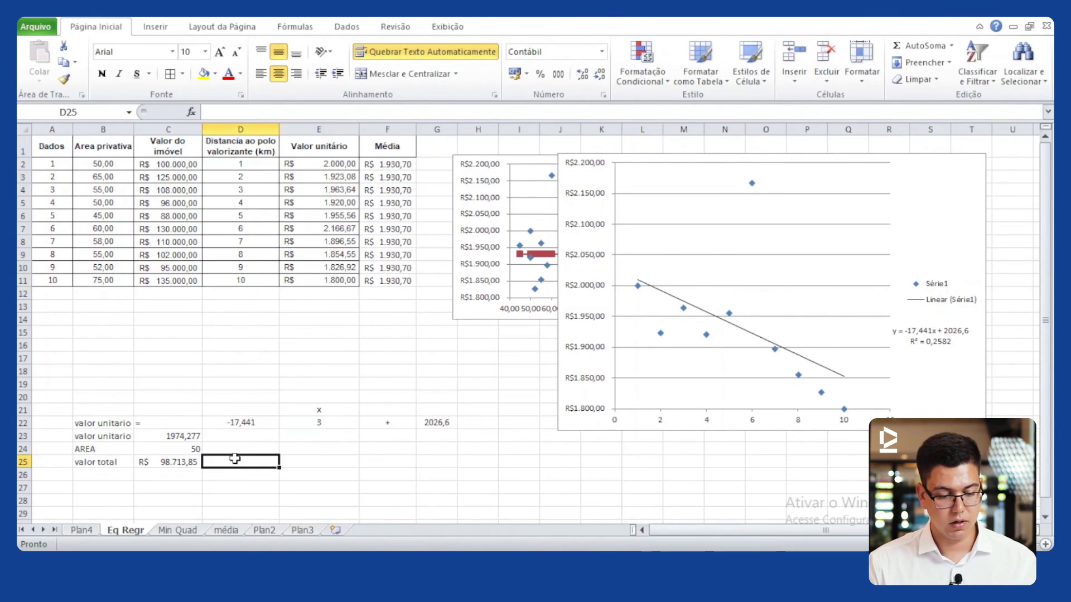
{"action": "left_click", "coordinate": [319, 422]}
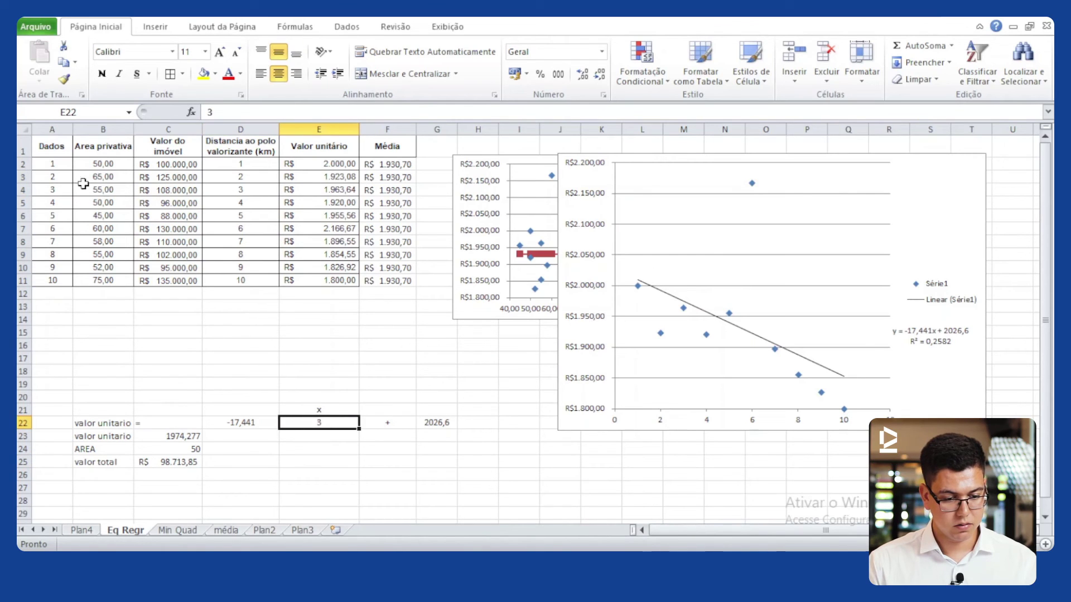
Step: Take the first property in row 2 as reference and set x in E22 to 1
{"action": "left_click_drag", "start_coordinate": [51, 169], "coordinate": [312, 166]}
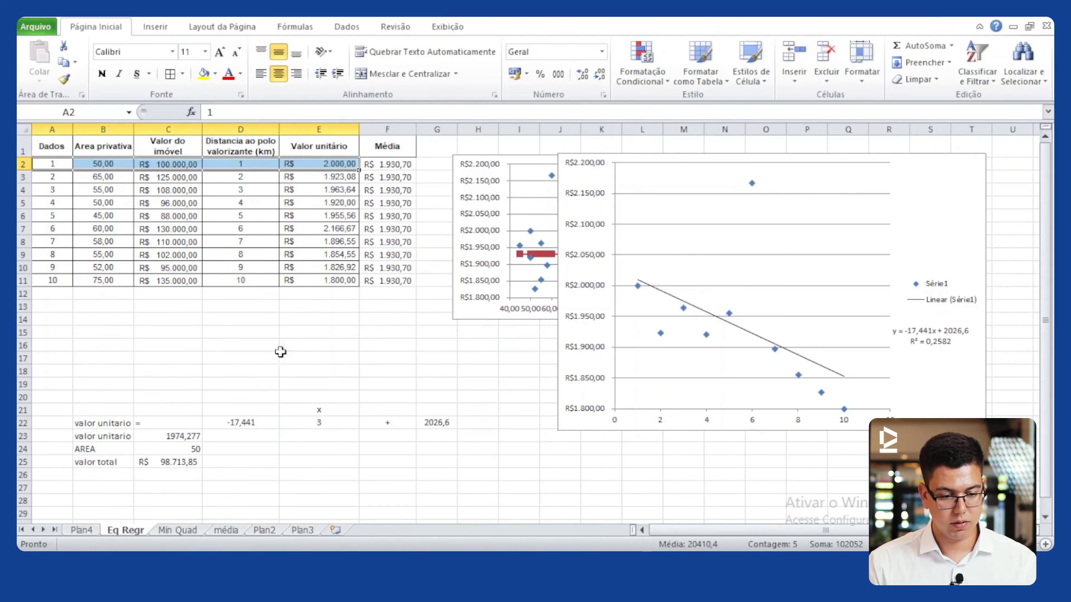
{"action": "left_click", "coordinate": [193, 449]}
{"action": "left_click", "coordinate": [332, 419]}
{"action": "type", "text": "1"}
{"action": "key", "text": "Return"}
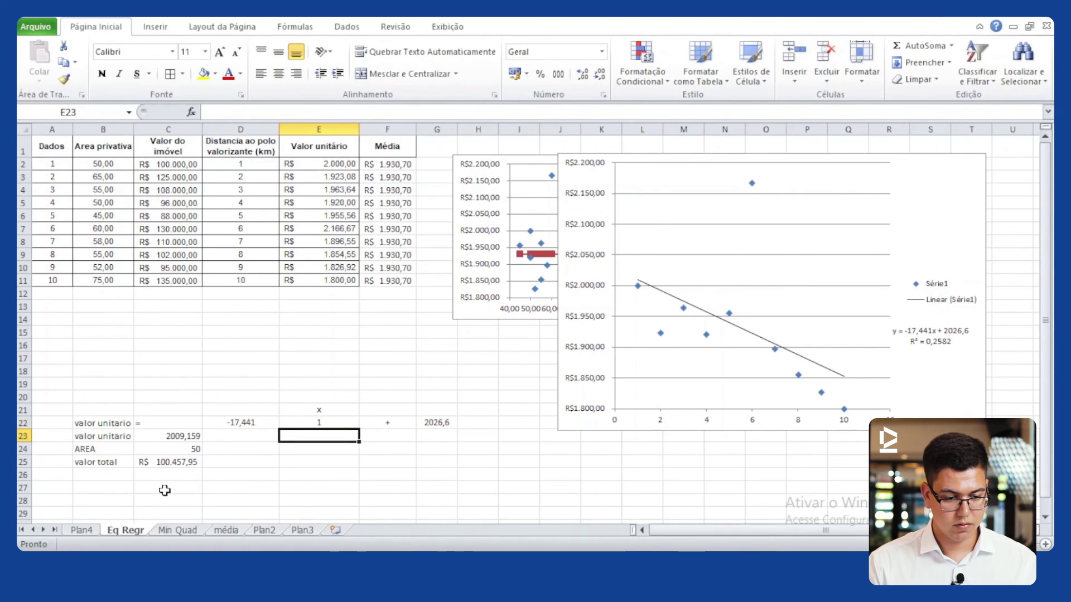
Step: Compare the calculated total in C25 with the property value in C2, and the unit value in C23 with the chart's first point
{"action": "left_click", "coordinate": [170, 462]}
{"action": "left_click_drag", "start_coordinate": [89, 464], "coordinate": [168, 461]}
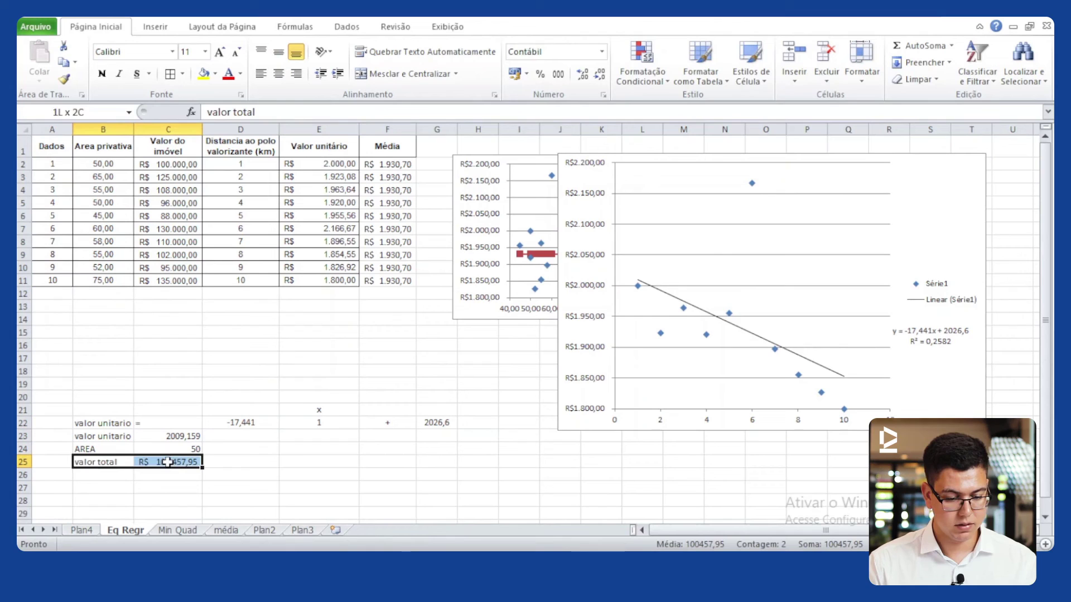
{"action": "left_click", "coordinate": [163, 169]}
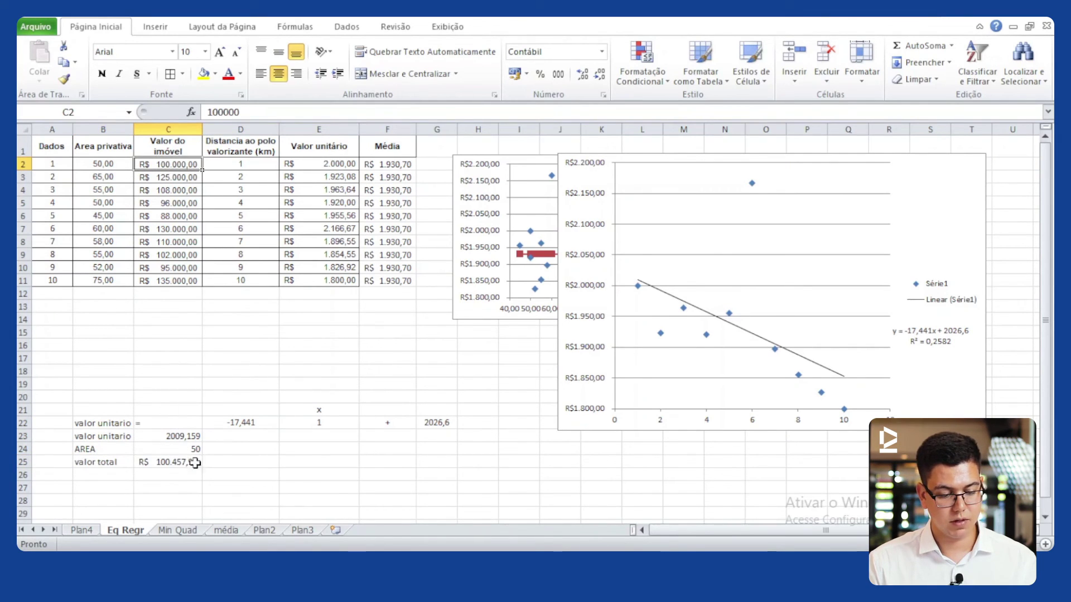
{"action": "mouse_move", "coordinate": [639, 291]}
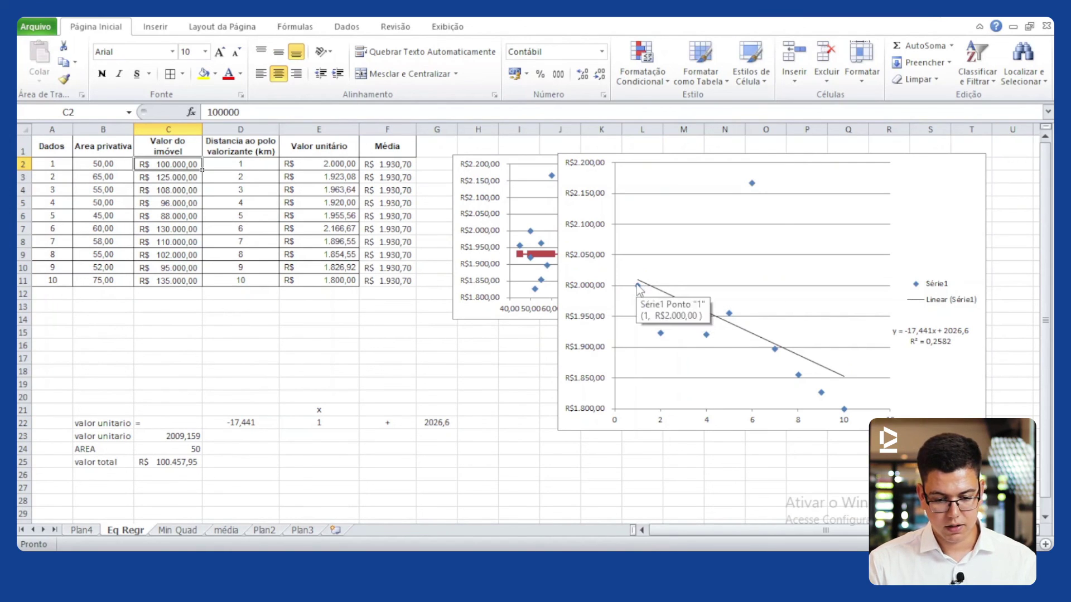
{"action": "left_click", "coordinate": [143, 460]}
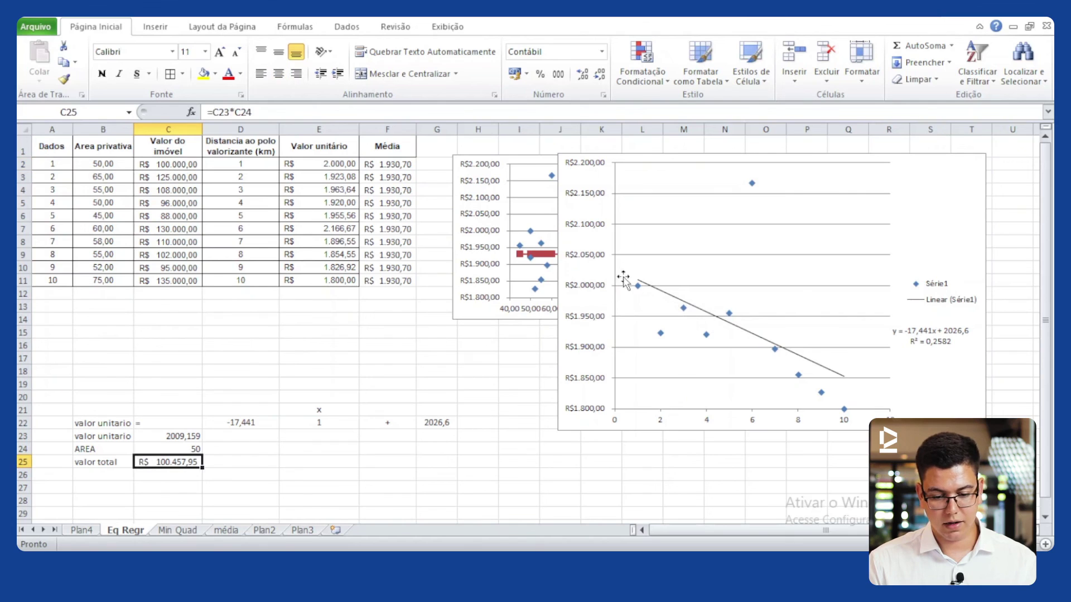
{"action": "left_click", "coordinate": [183, 438]}
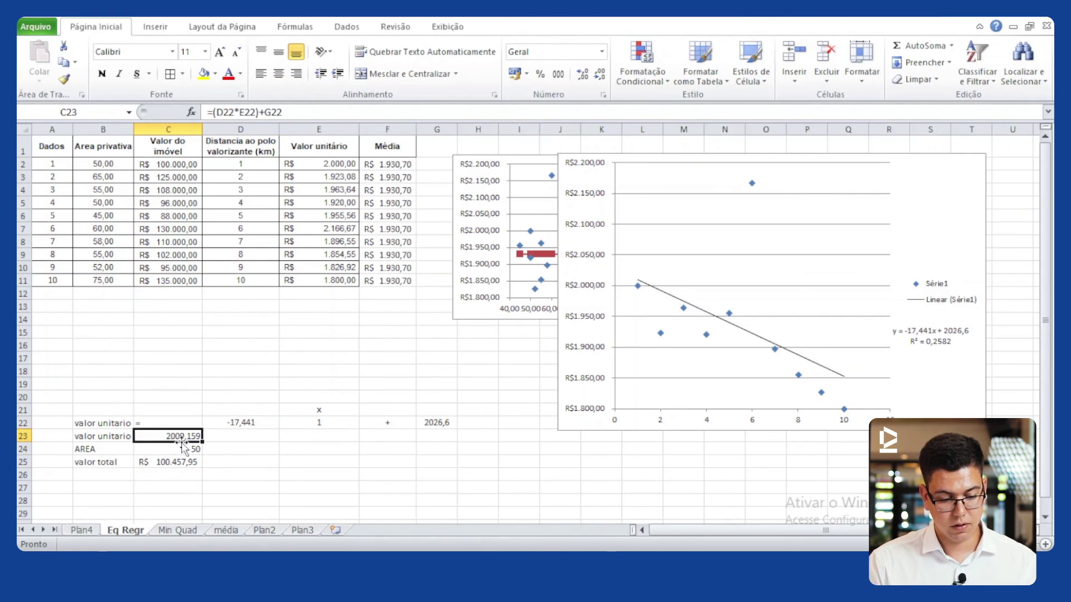